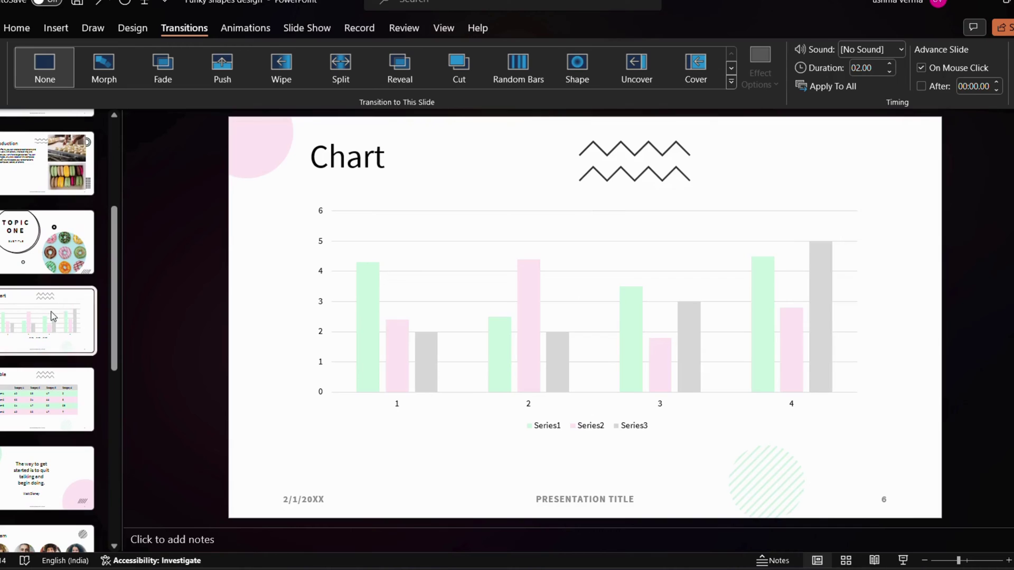
Step: Apply a grey gradient chart style with data labels to the slide's bar chart
left_click(518, 379)
left_click(539, 352)
double_click(488, 422)
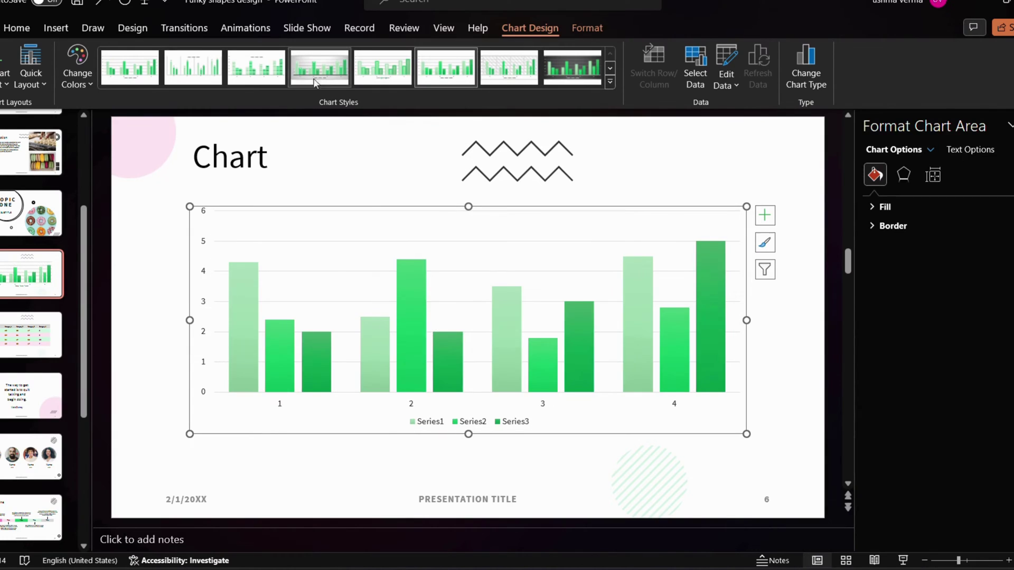
left_click(320, 67)
left_click(420, 269)
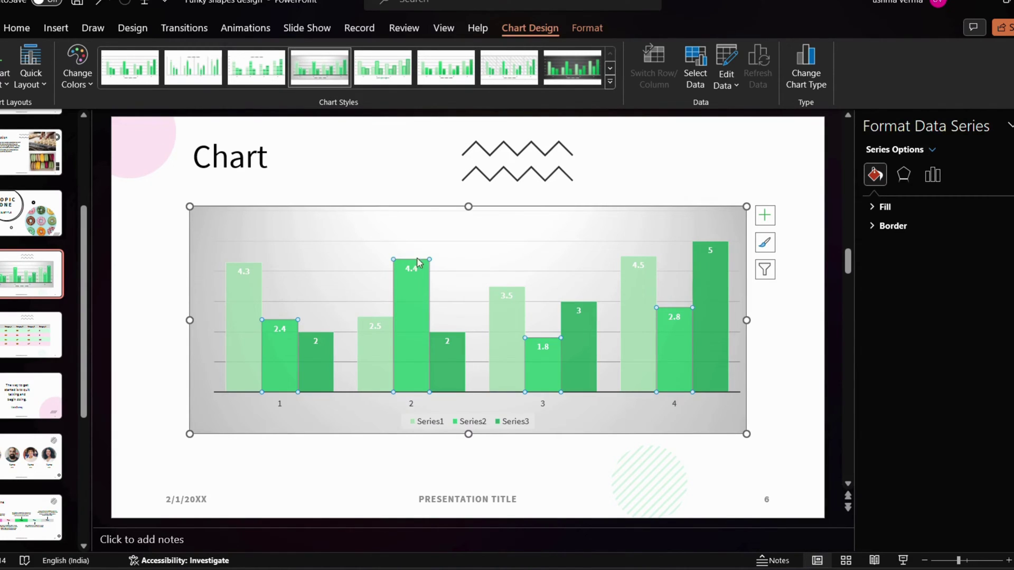
left_click(426, 268)
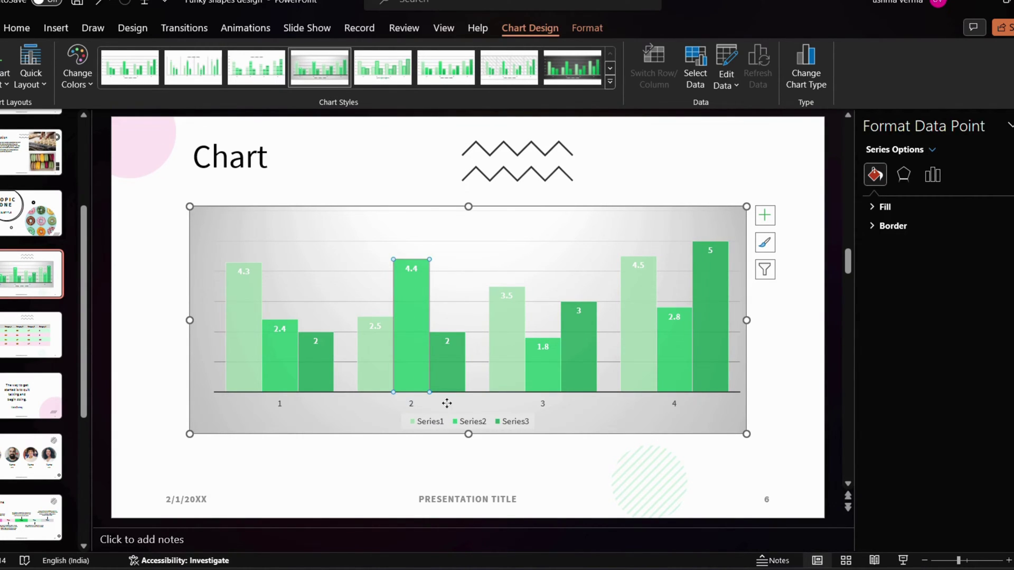
Step: Move the chart slightly lower on the slide and widen its legend
left_click_drag(447, 403, 446, 425)
left_click(464, 487)
left_click(478, 449)
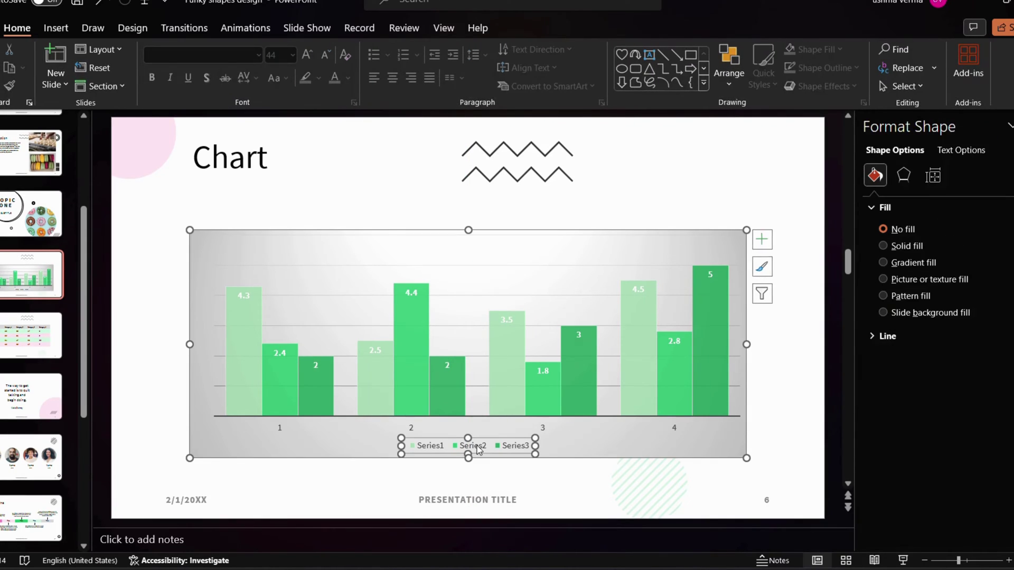
left_click_drag(535, 454, 715, 458)
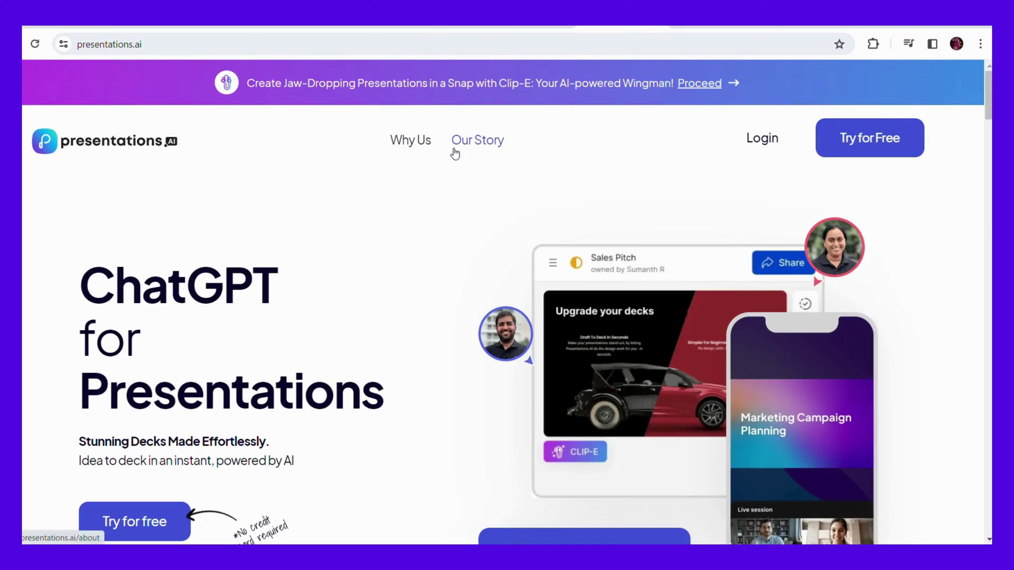
scroll(454, 152, "down", 2)
scroll(455, 154, "down", 1)
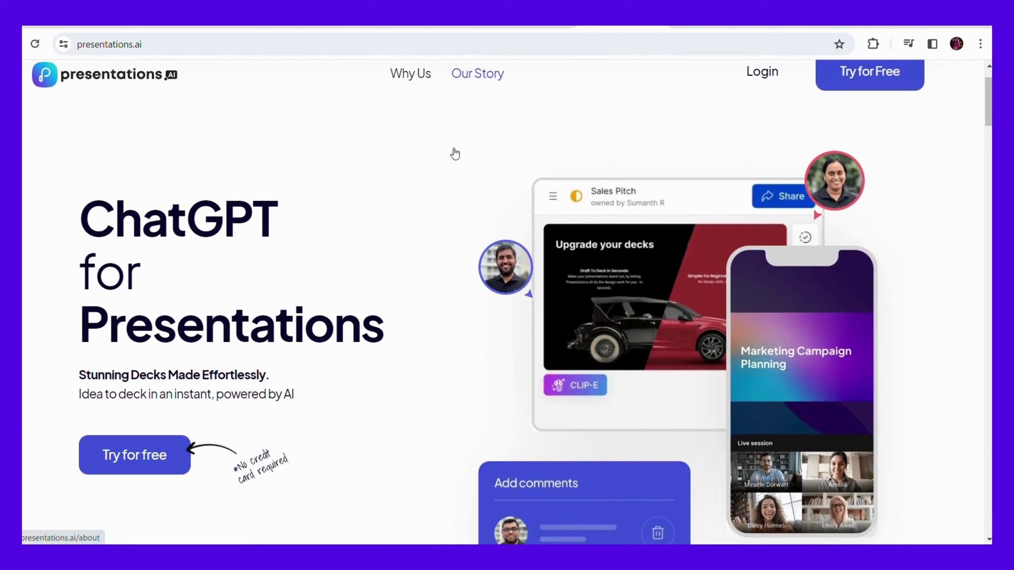
scroll(455, 154, "down", 3)
scroll(251, 136, "up", 1)
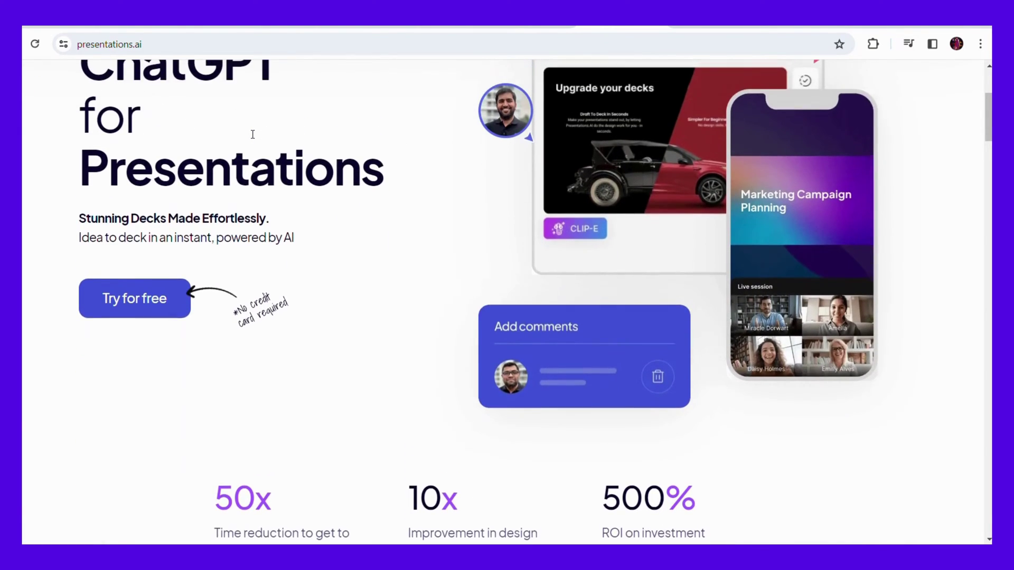
scroll(661, 277, "down", 1)
scroll(661, 278, "down", 2)
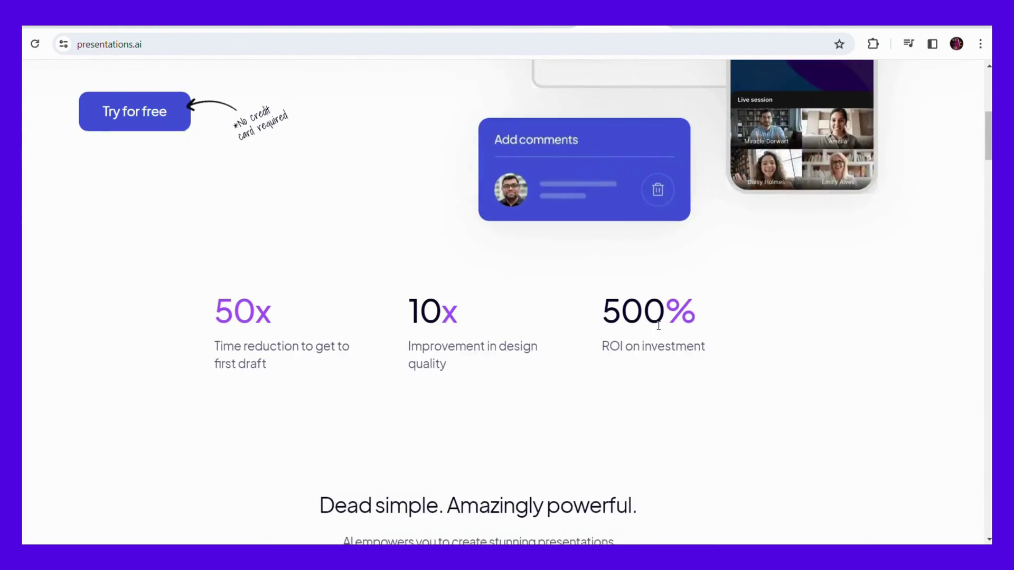
scroll(590, 355, "down", 2)
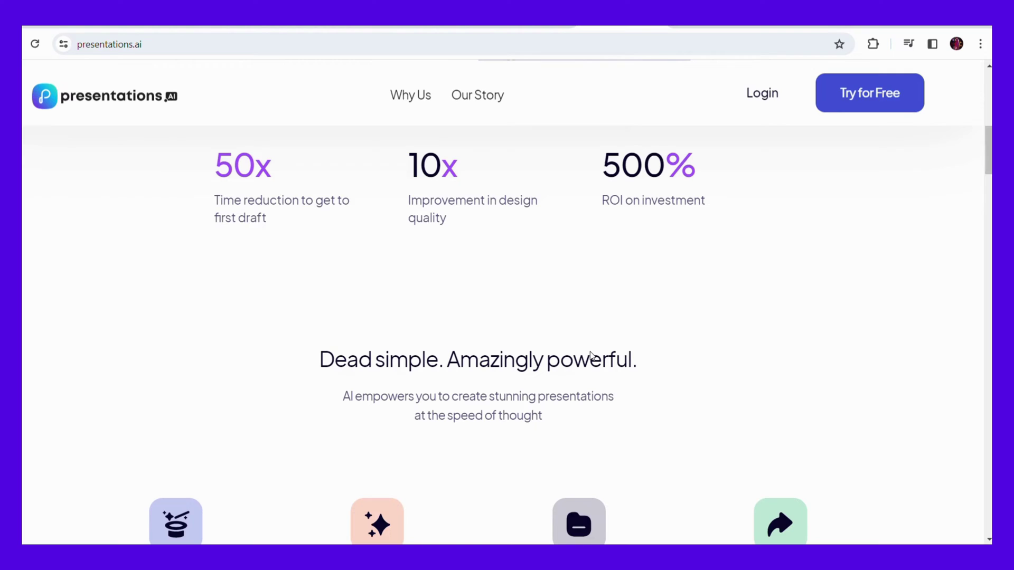
scroll(590, 355, "down", 2)
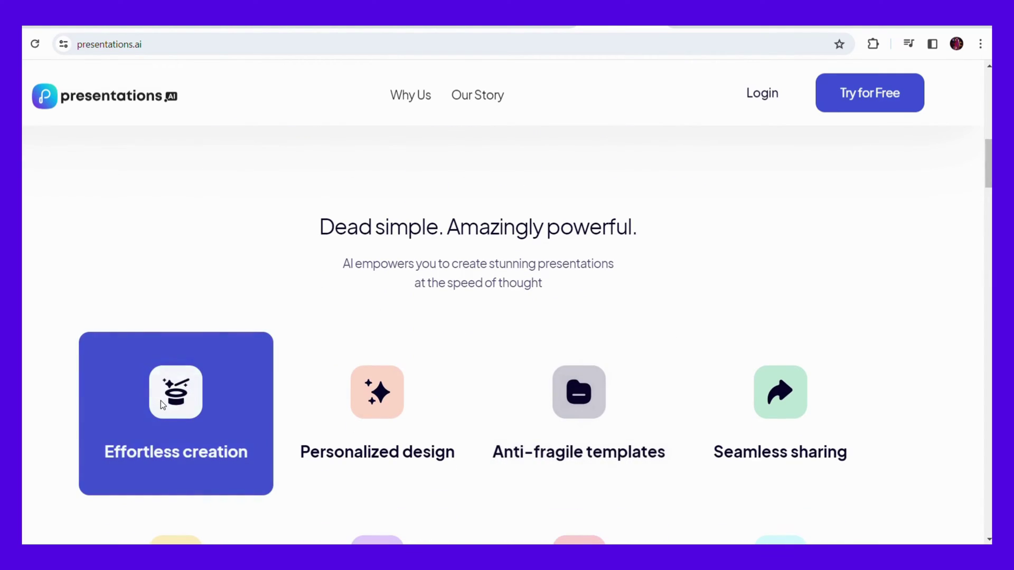
scroll(161, 403, "down", 2)
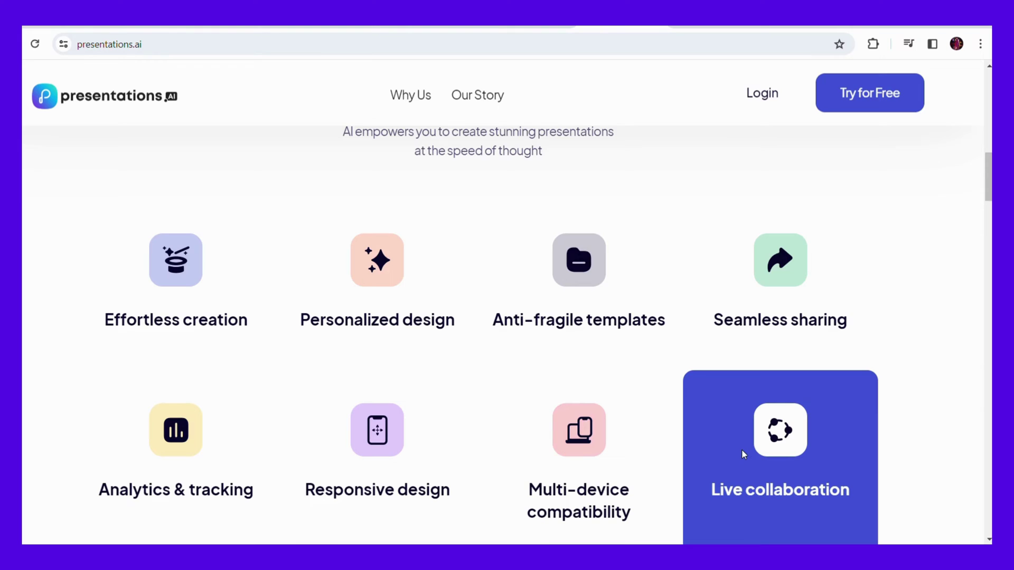
scroll(696, 365, "down", 1)
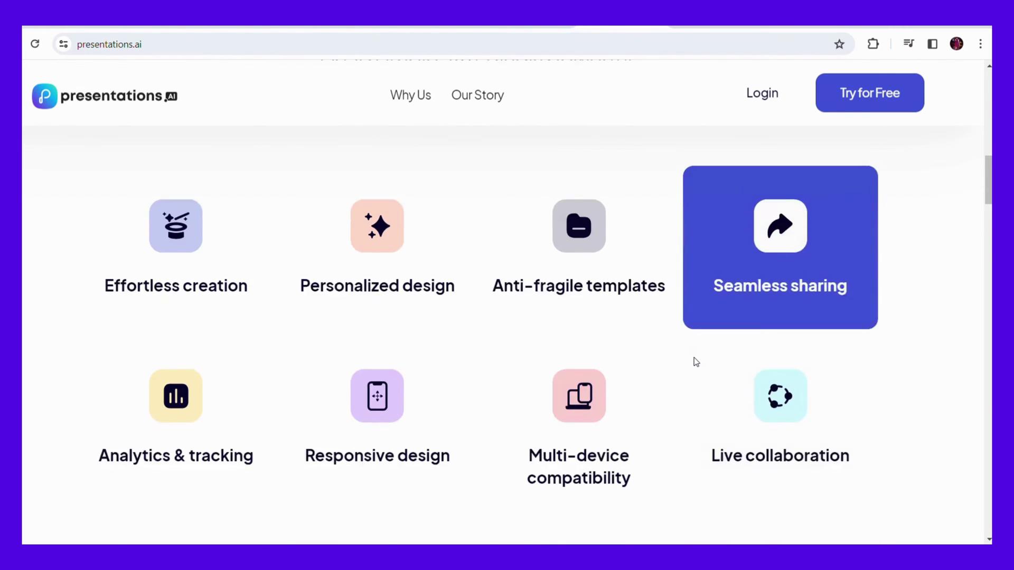
scroll(694, 362, "down", 2)
scroll(693, 362, "down", 2)
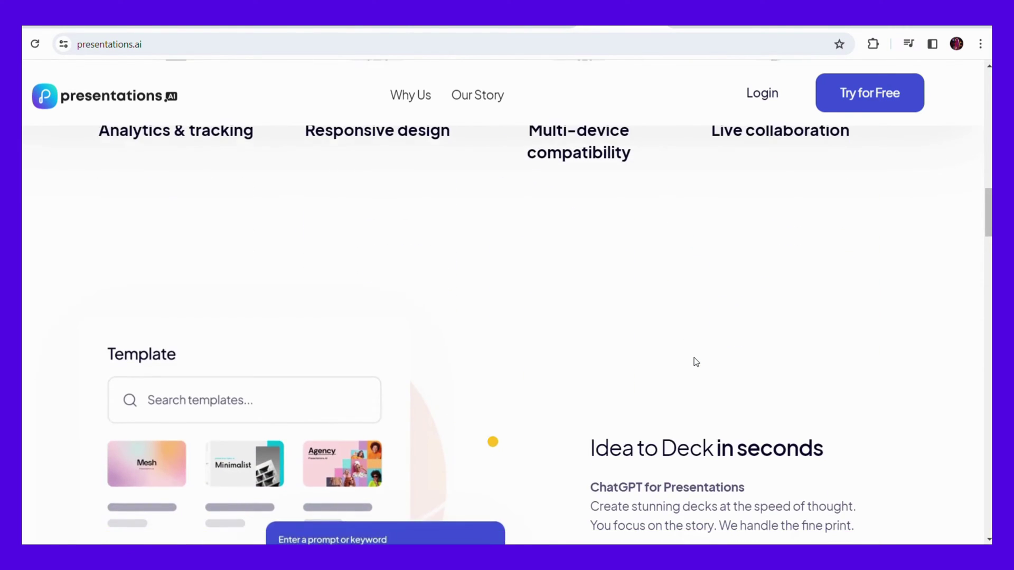
scroll(694, 362, "down", 1)
scroll(693, 362, "down", 1)
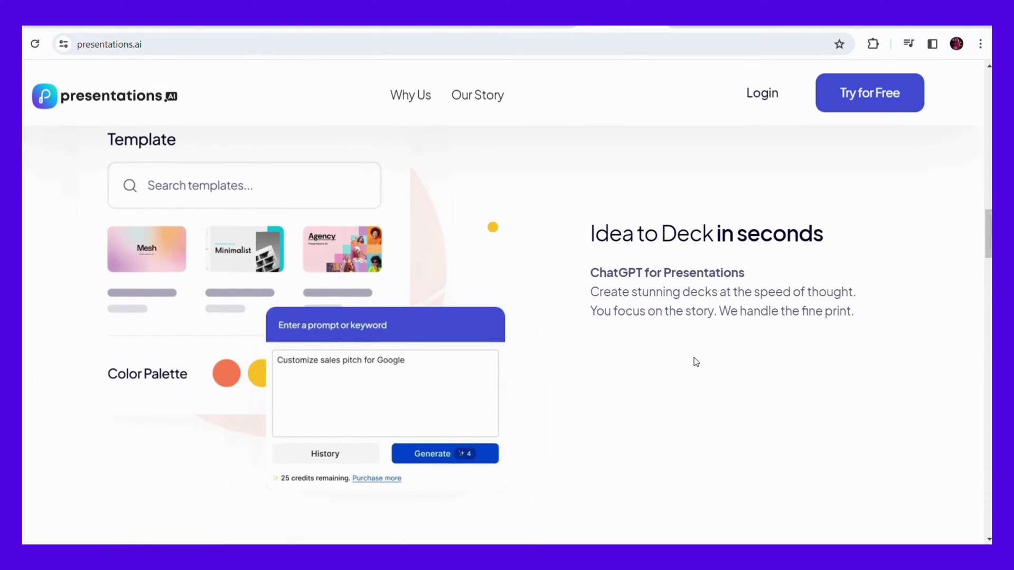
scroll(694, 362, "down", 1)
scroll(694, 362, "down", 1)
scroll(694, 362, "down", 1)
scroll(693, 362, "down", 1)
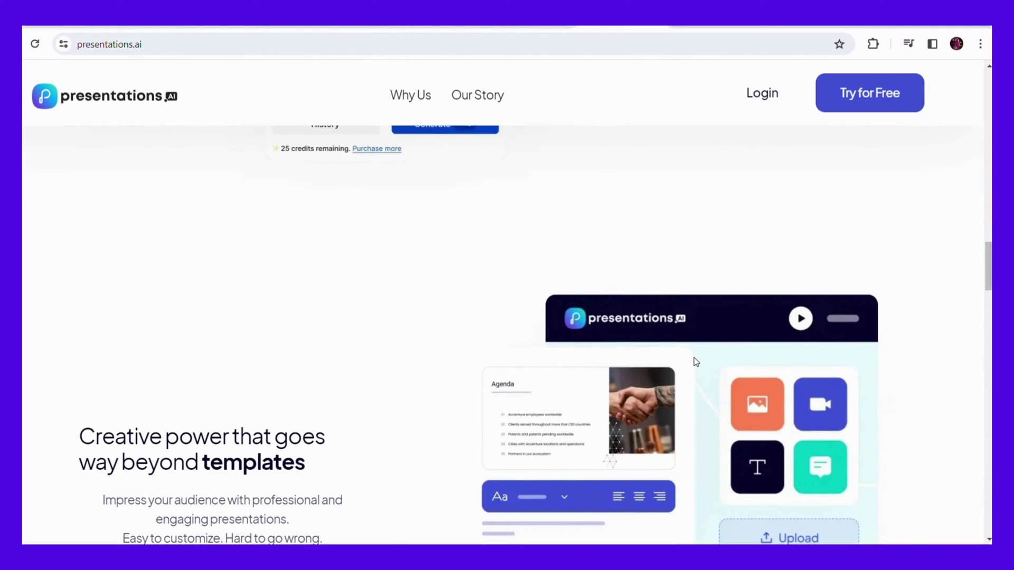
scroll(693, 362, "down", 1)
scroll(694, 362, "down", 1)
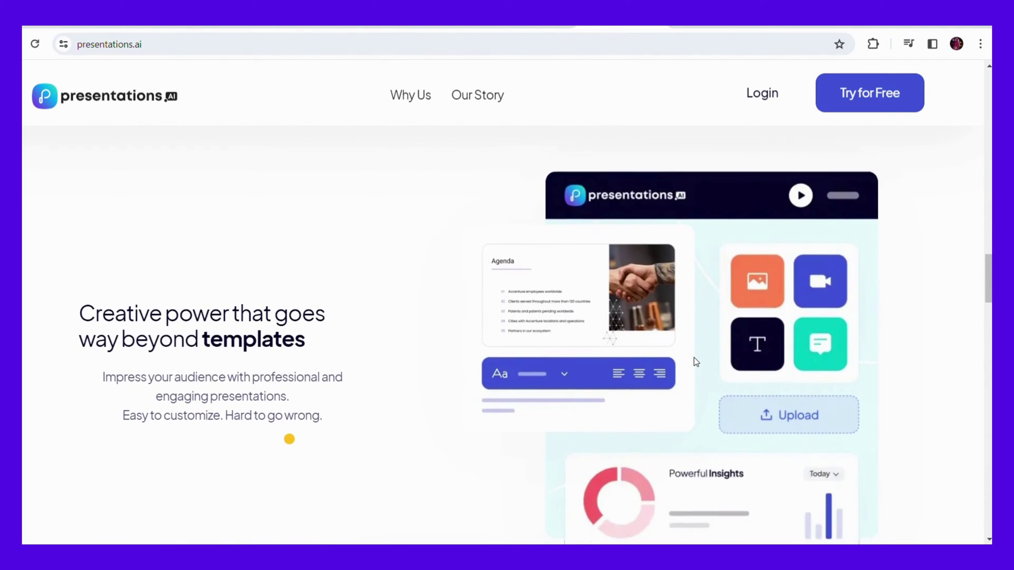
scroll(693, 360, "down", 1)
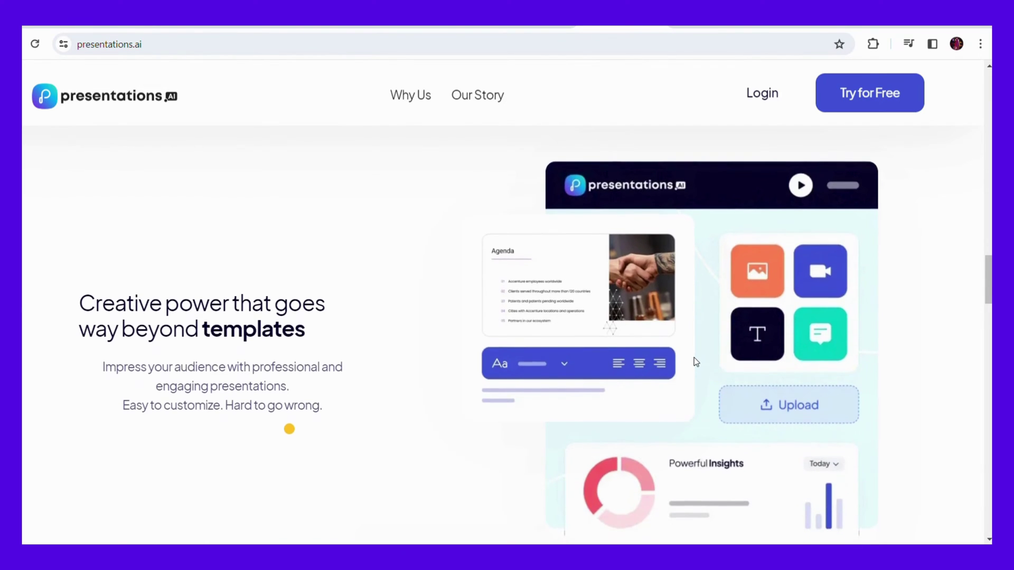
scroll(693, 362, "down", 1)
scroll(693, 362, "down", 1)
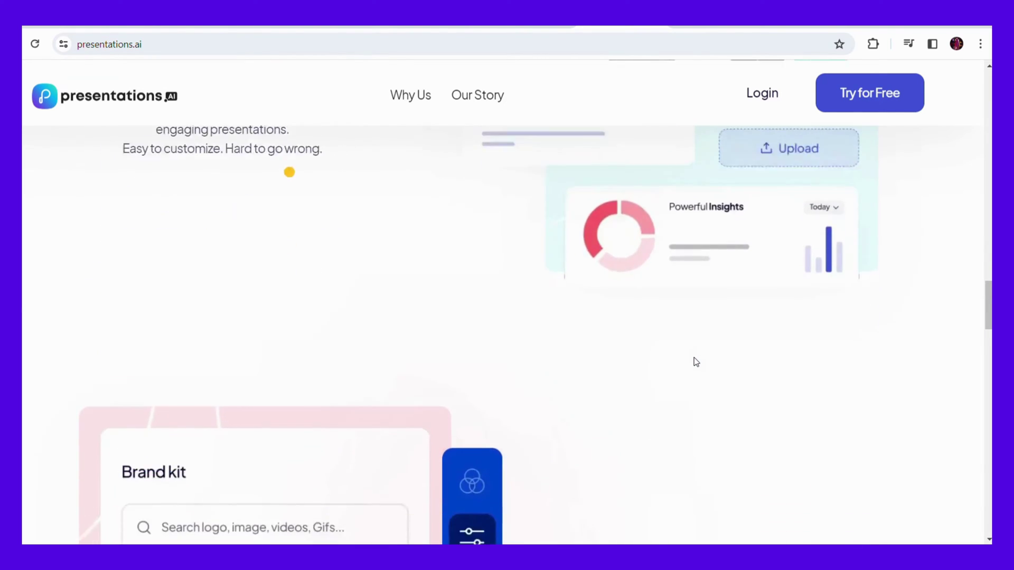
scroll(694, 362, "down", 1)
scroll(694, 351, "down", 1)
scroll(694, 342, "down", 1)
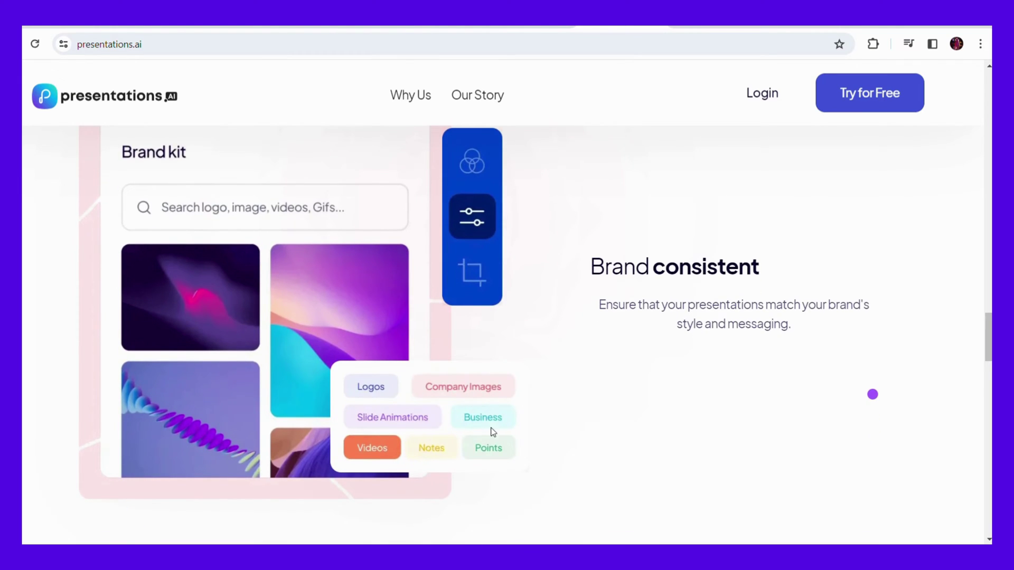
scroll(792, 364, "down", 3)
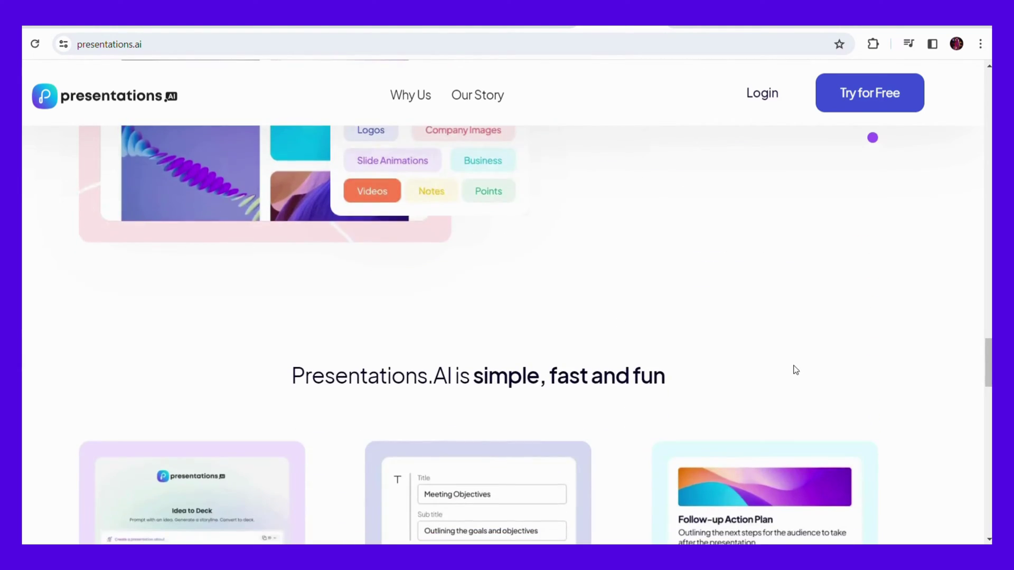
scroll(792, 369, "down", 2)
scroll(455, 298, "down", 1)
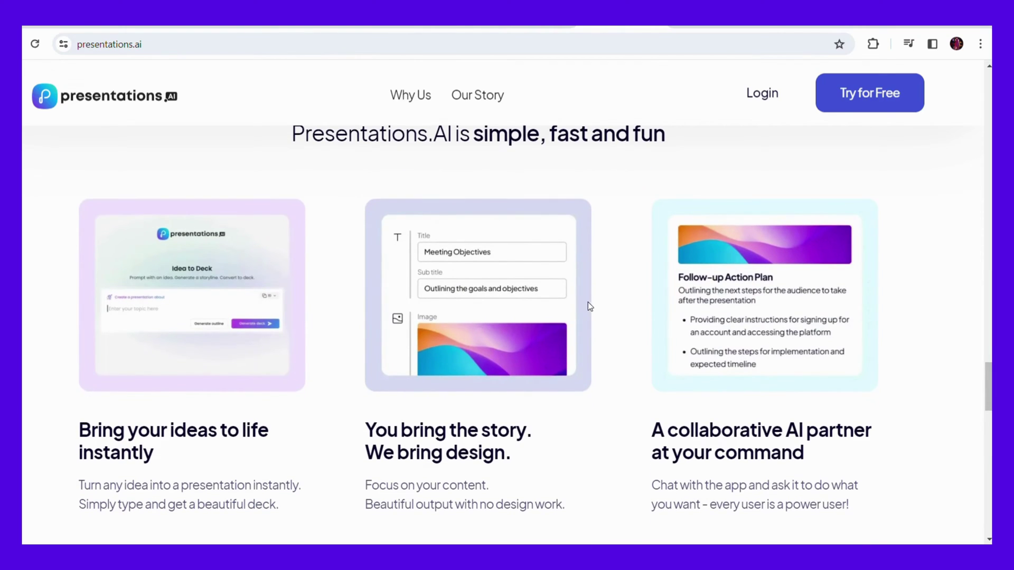
scroll(589, 452, "down", 3)
scroll(572, 453, "down", 2)
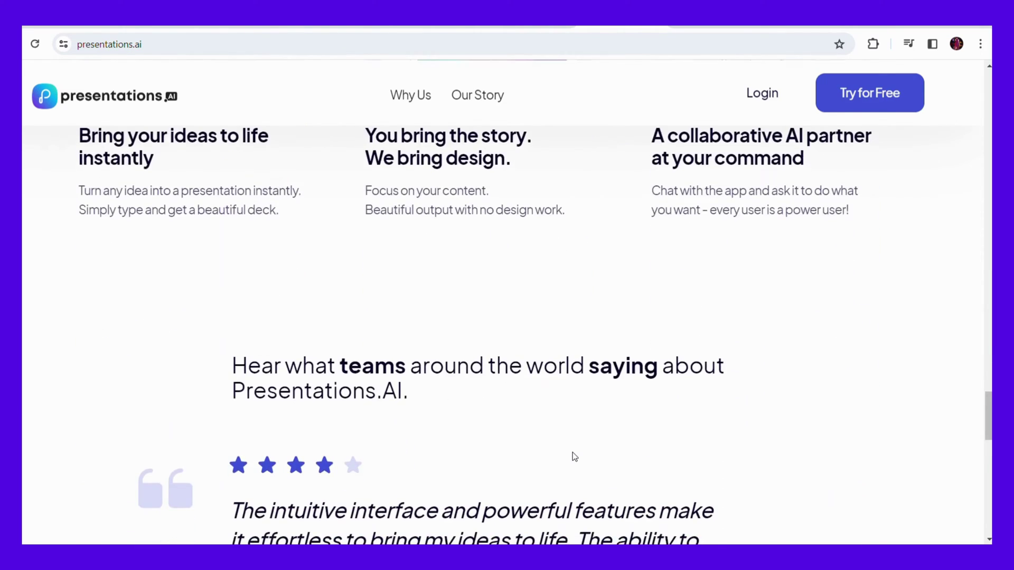
scroll(573, 455, "down", 2)
scroll(573, 454, "down", 2)
scroll(573, 457, "down", 3)
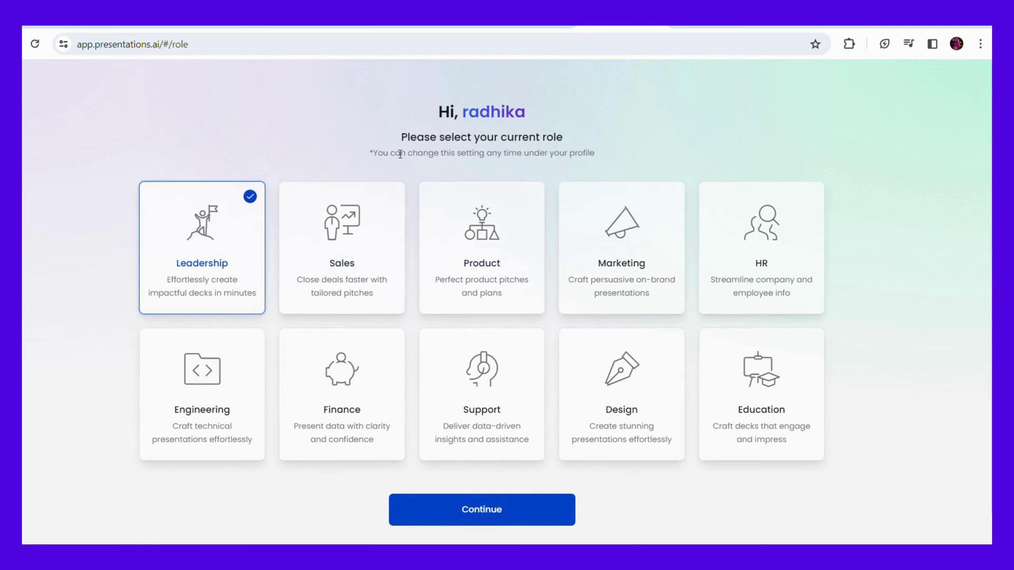
scroll(538, 163, "down", 2)
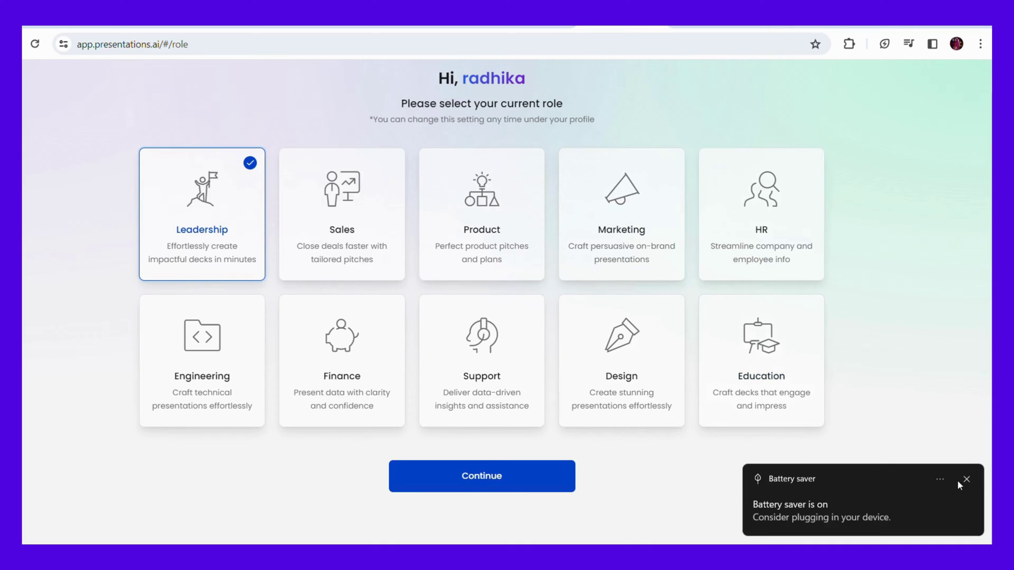
Step: Dismiss the battery saver notification and continue past role selection
left_click(965, 478)
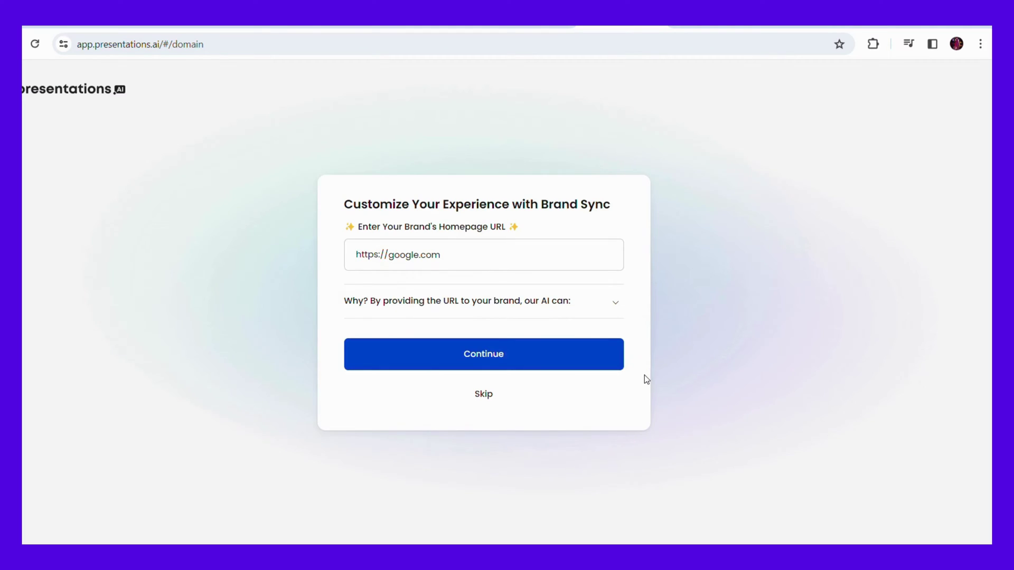
left_click(442, 264)
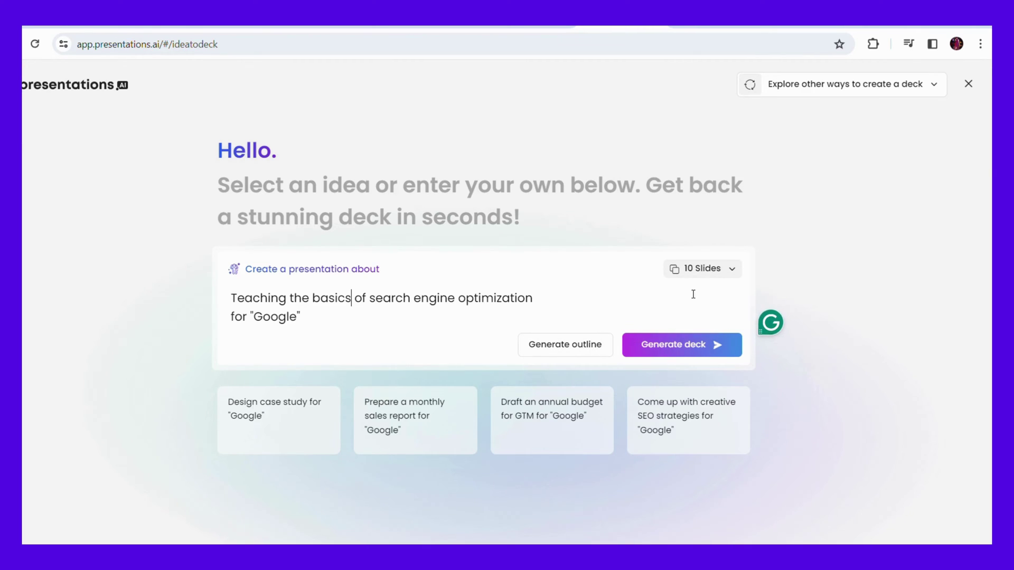
Step: Keep the slide count at 10 and generate an outline from the SEO prompt
left_click(715, 268)
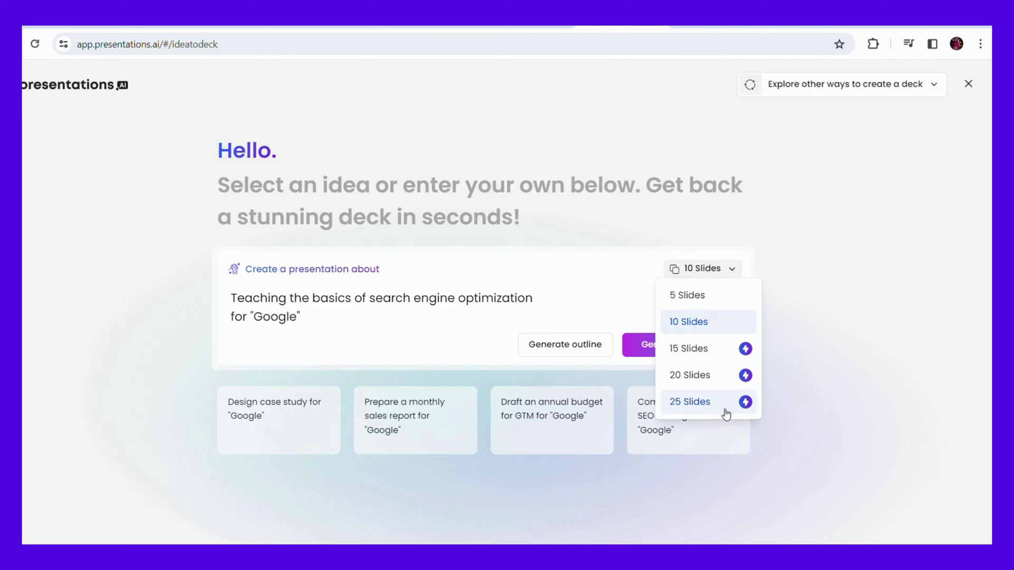
left_click(802, 432)
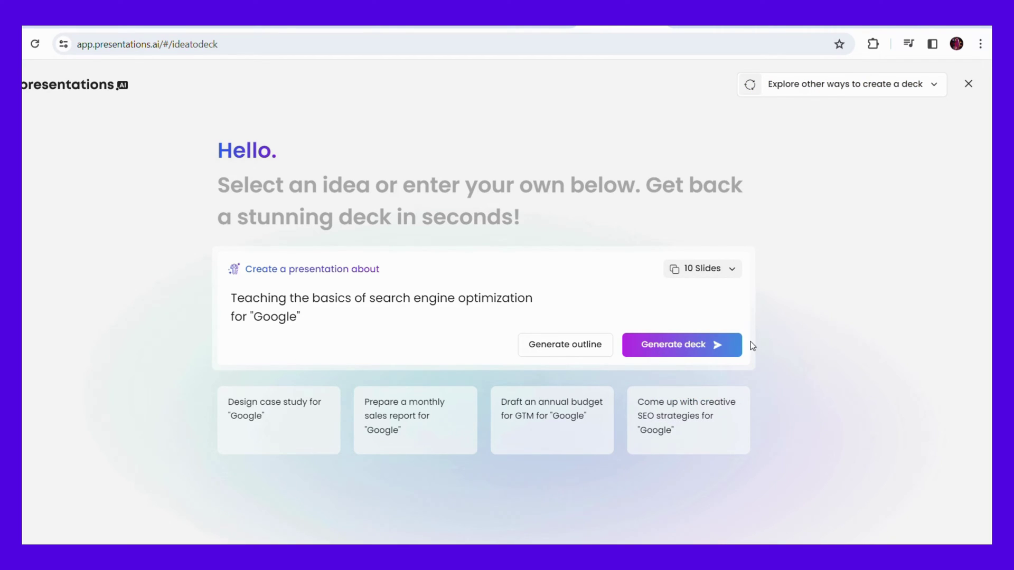
left_click(707, 346)
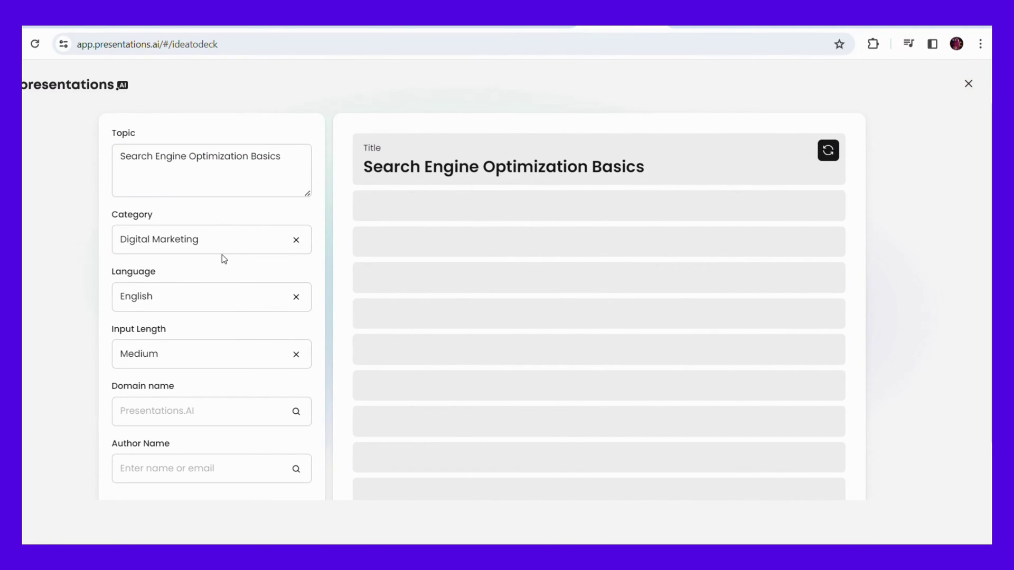
scroll(222, 254, "down", 2)
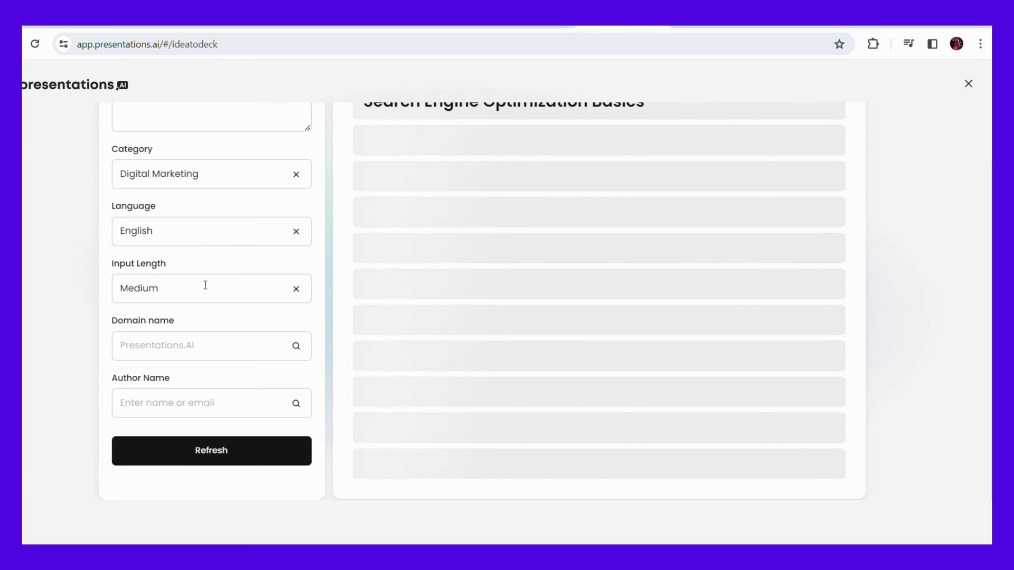
Step: Keep Medium input length and enter the author name, erasing a typo
left_click(204, 286)
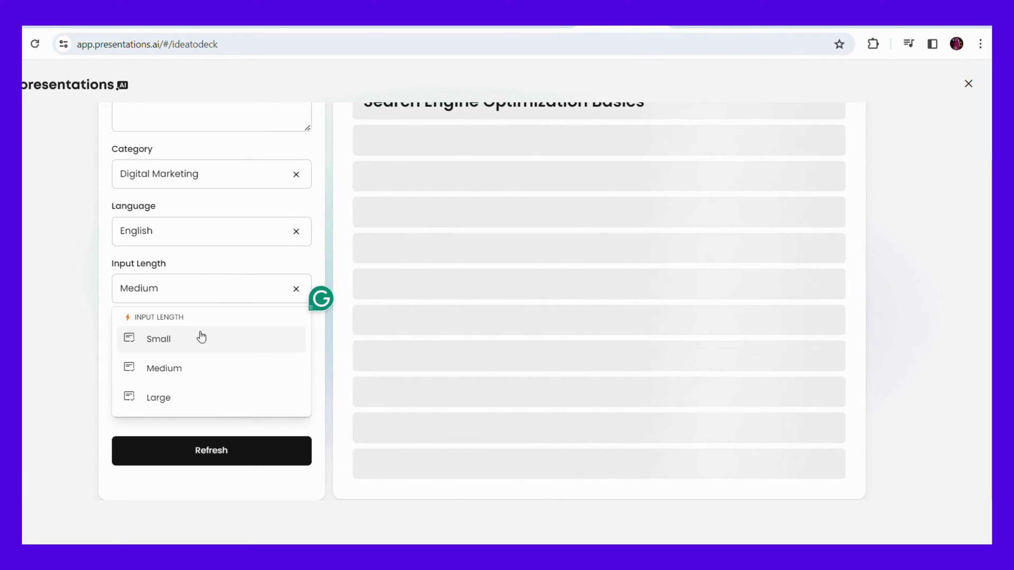
left_click(75, 329)
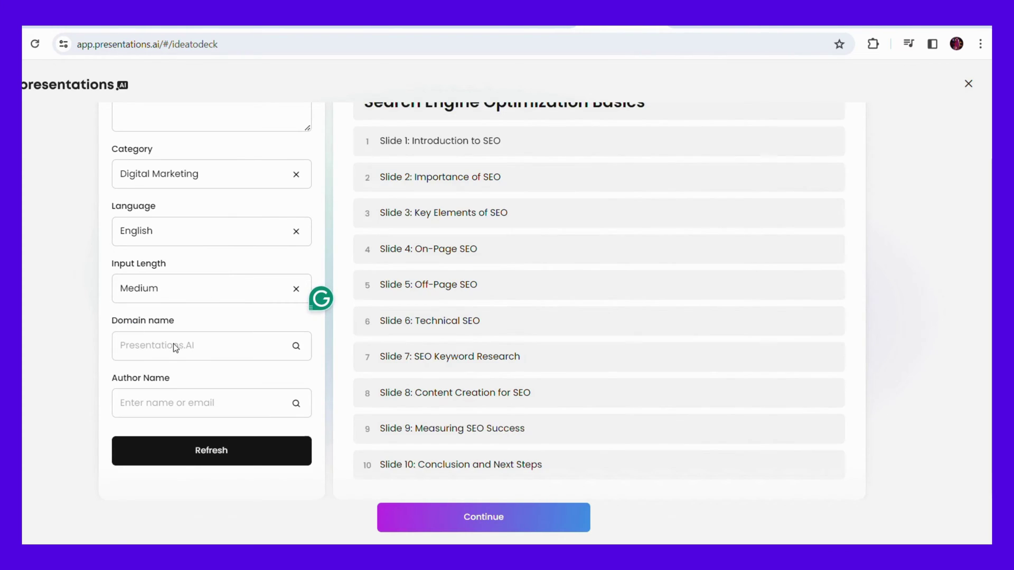
left_click(202, 390)
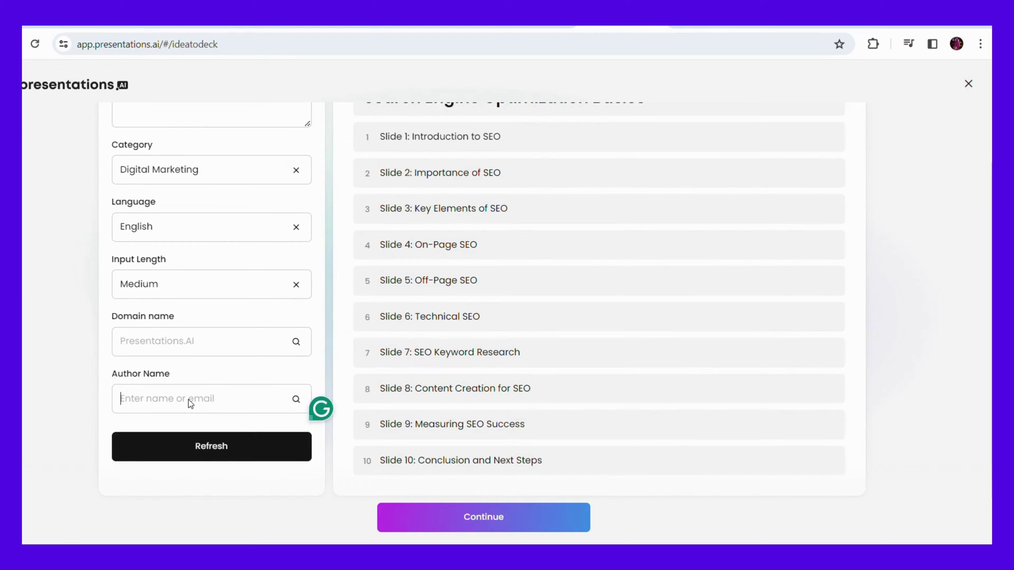
type("shu")
key("BackSpace")
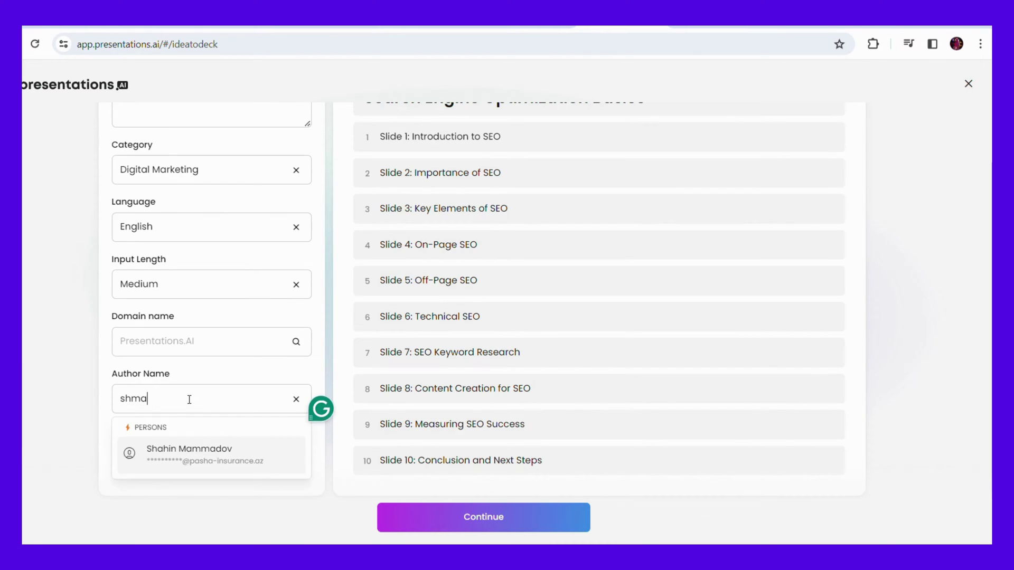
key("BackSpace")
key("BackSpace")
key("BackSpace")
type("Ush")
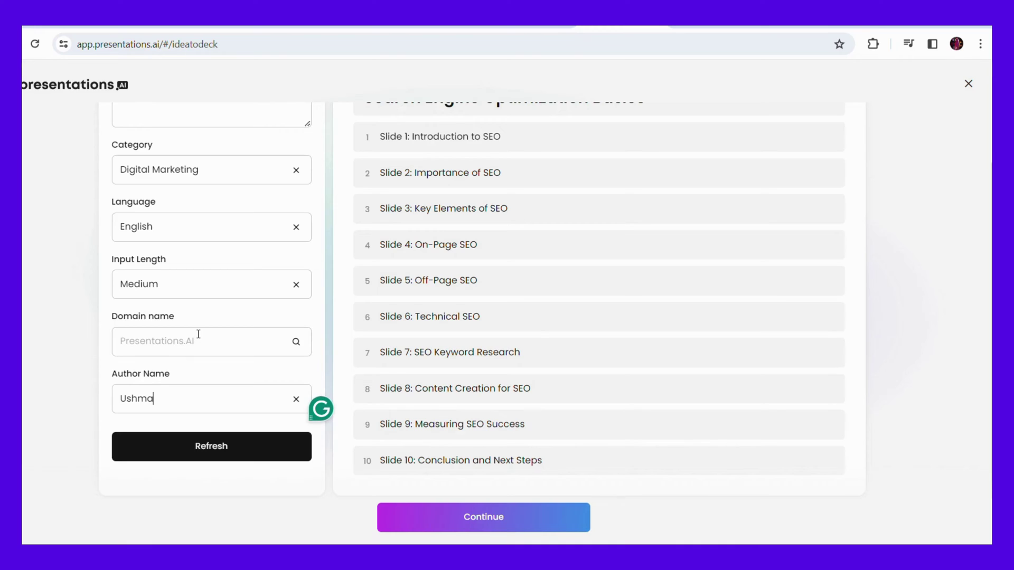
scroll(416, 455, "up", 2)
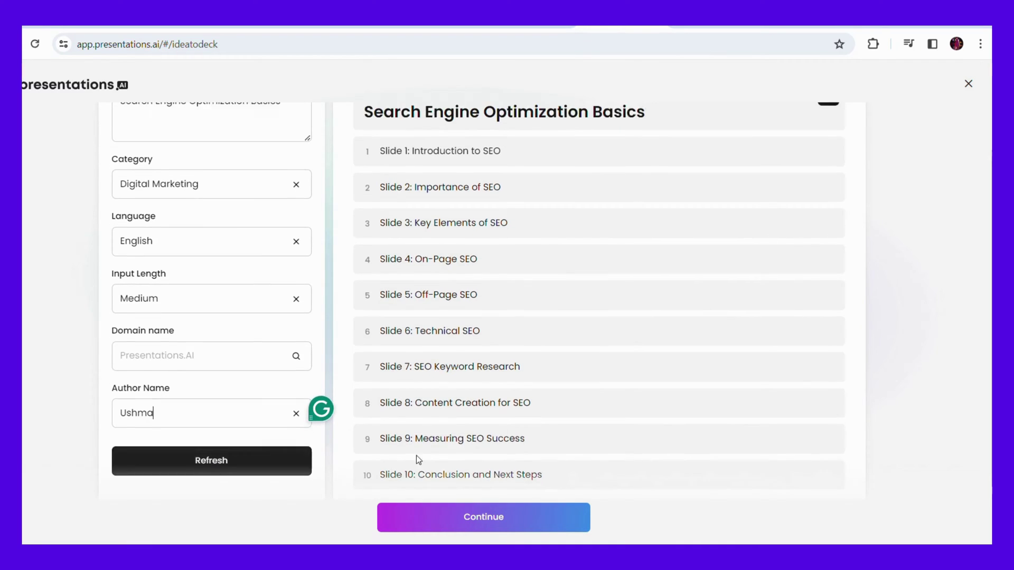
scroll(515, 194, "down", 2)
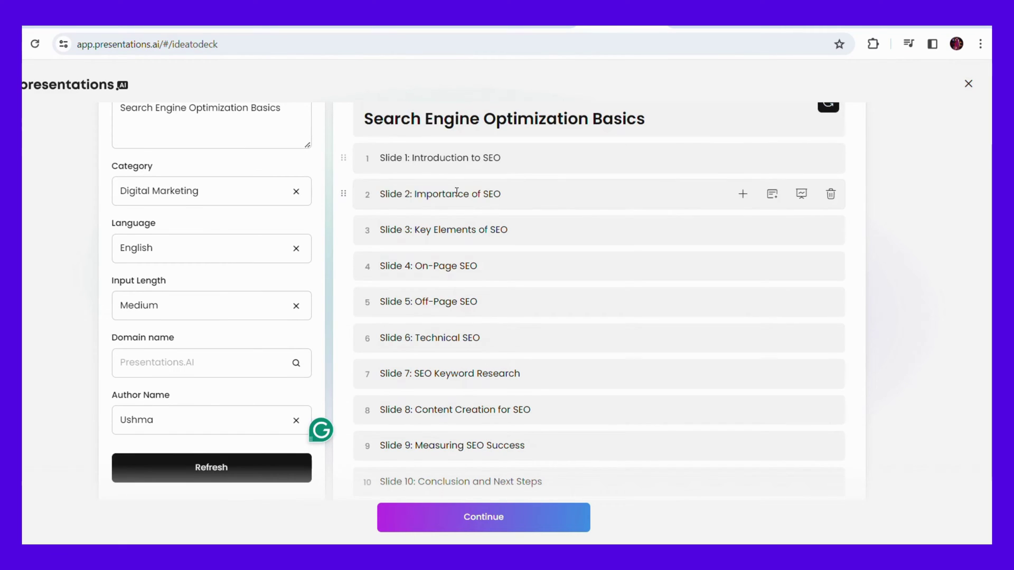
scroll(444, 194, "down", 1)
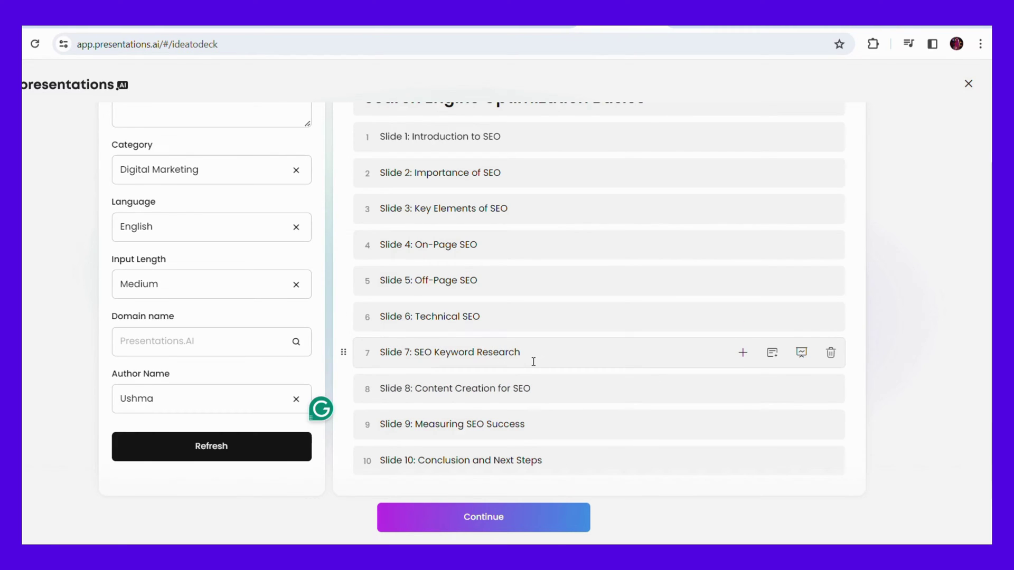
mouse_move(491, 244)
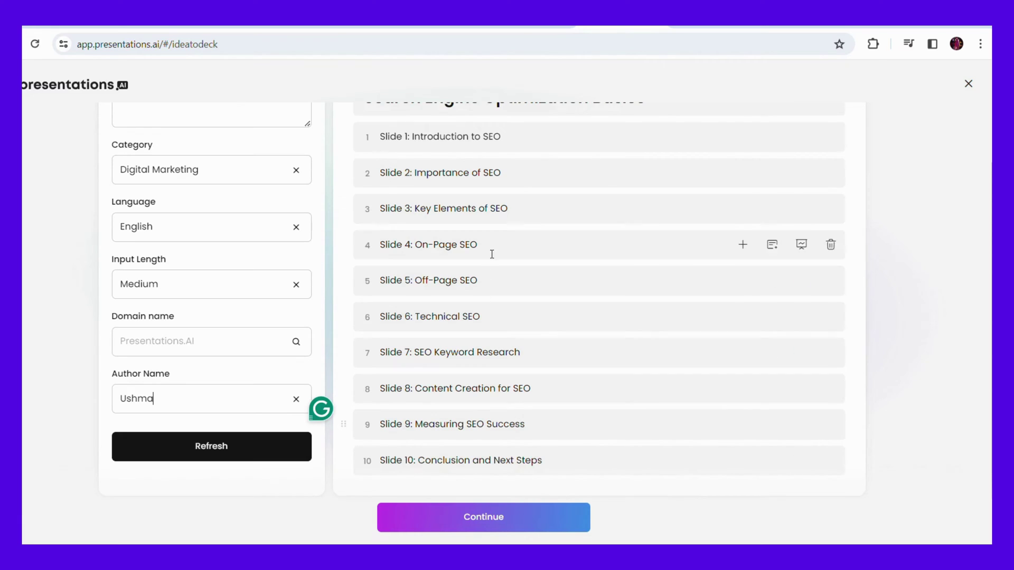
scroll(495, 245, "up", 2)
scroll(495, 245, "down", 2)
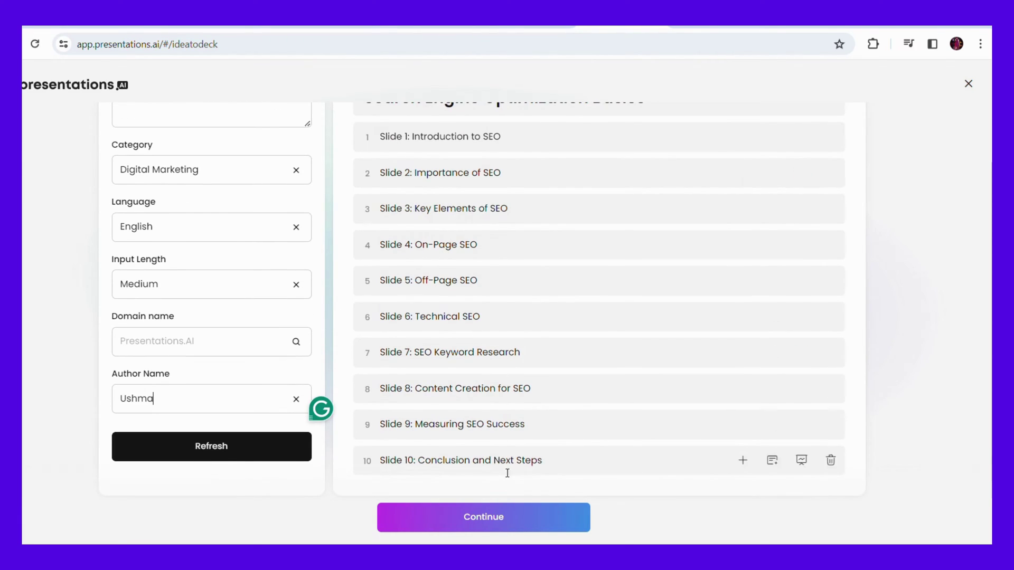
scroll(796, 286, "up", 1)
scroll(826, 150, "up", 1)
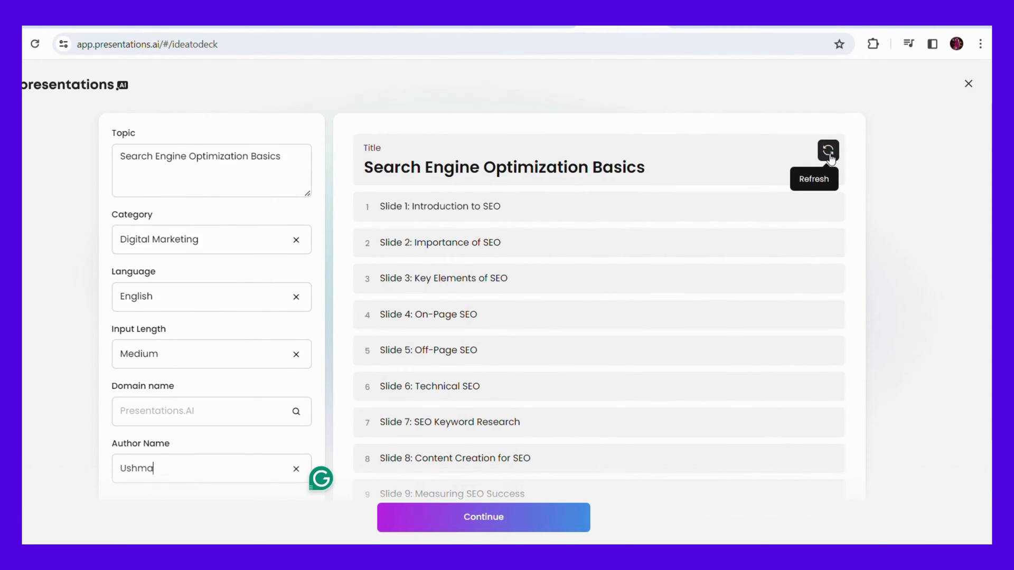
scroll(829, 157, "down", 1)
Step: Continue with the ten-slide SEO outline to generate the deck
left_click(563, 520)
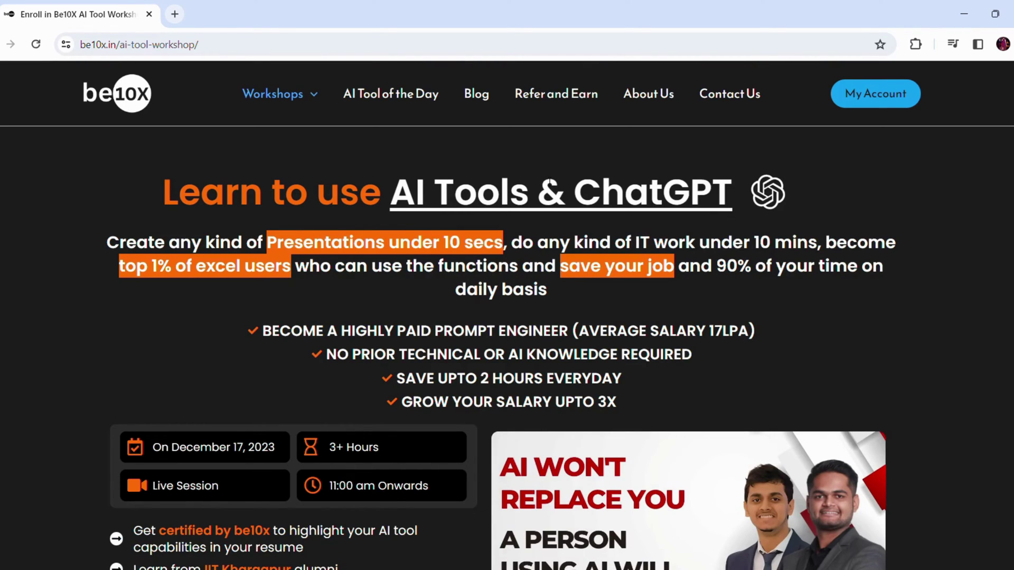
scroll(595, 179, "down", 3)
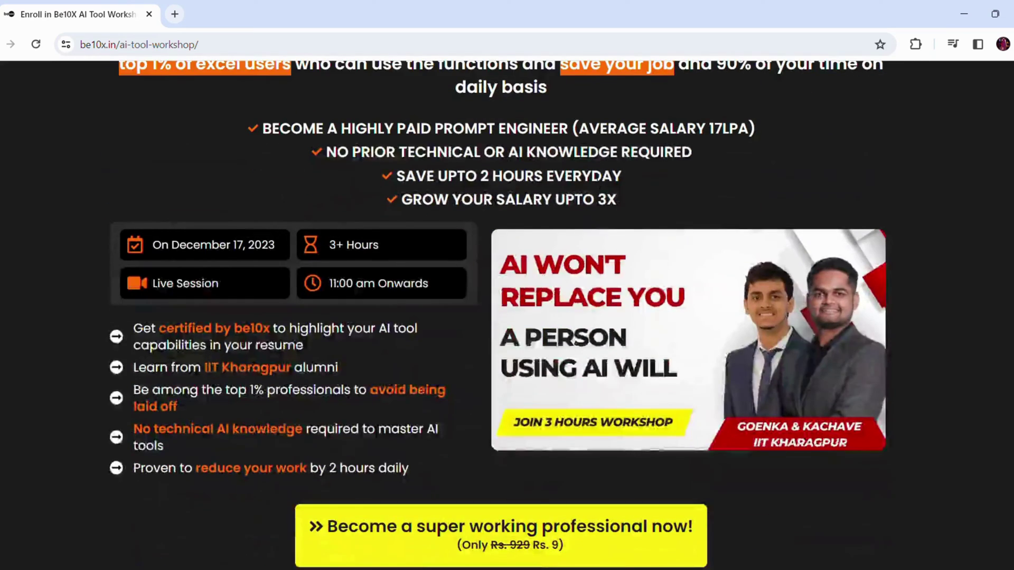
scroll(593, 178, "down", 1)
scroll(591, 178, "down", 1)
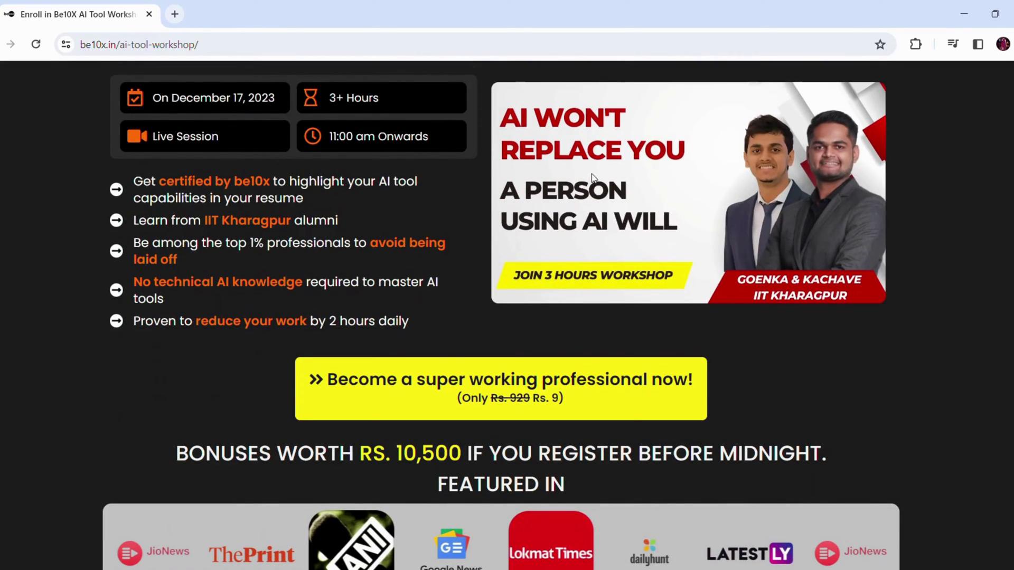
scroll(592, 178, "down", 2)
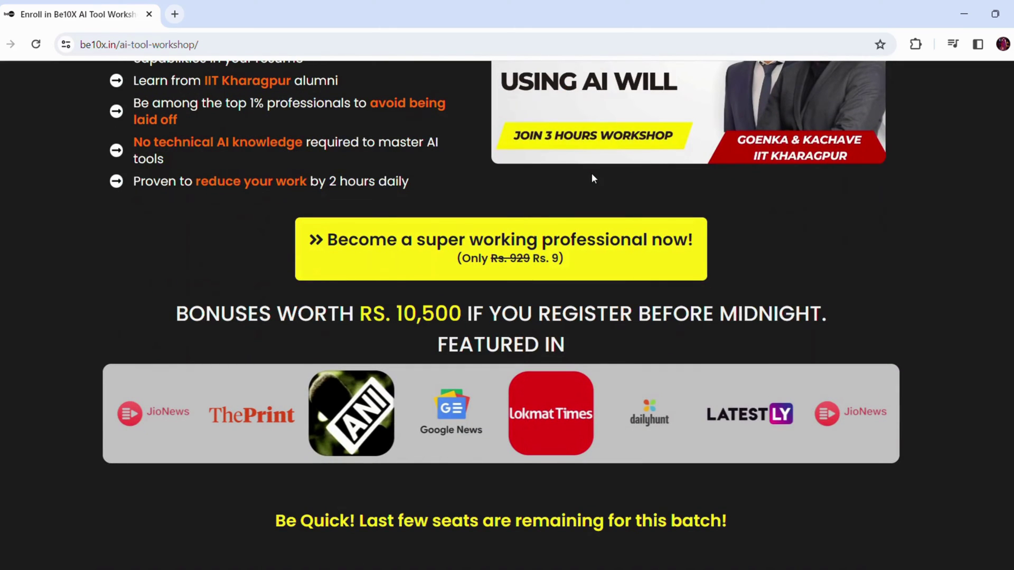
scroll(591, 178, "down", 2)
scroll(591, 180, "down", 1)
scroll(590, 187, "down", 1)
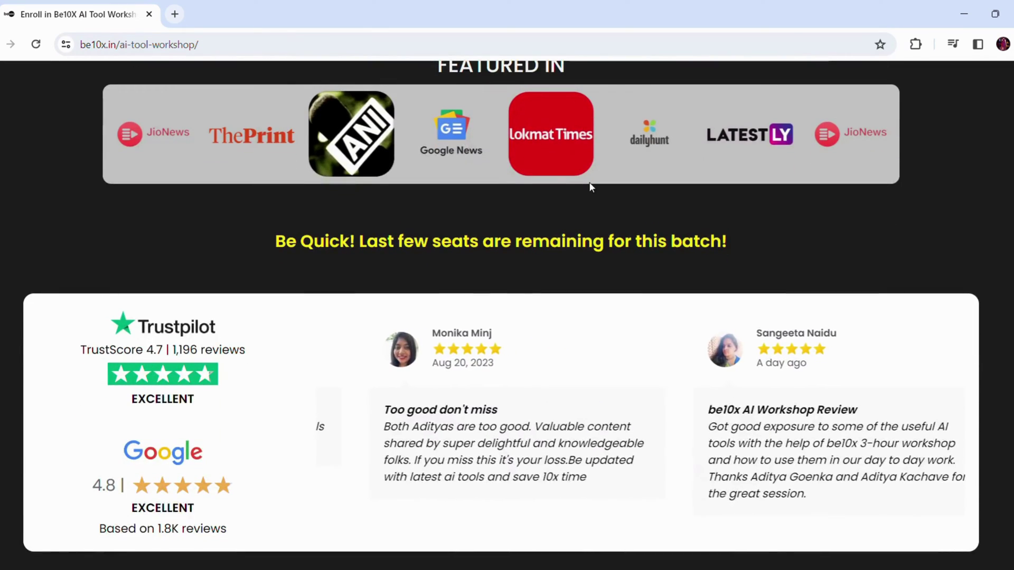
scroll(590, 187, "down", 1)
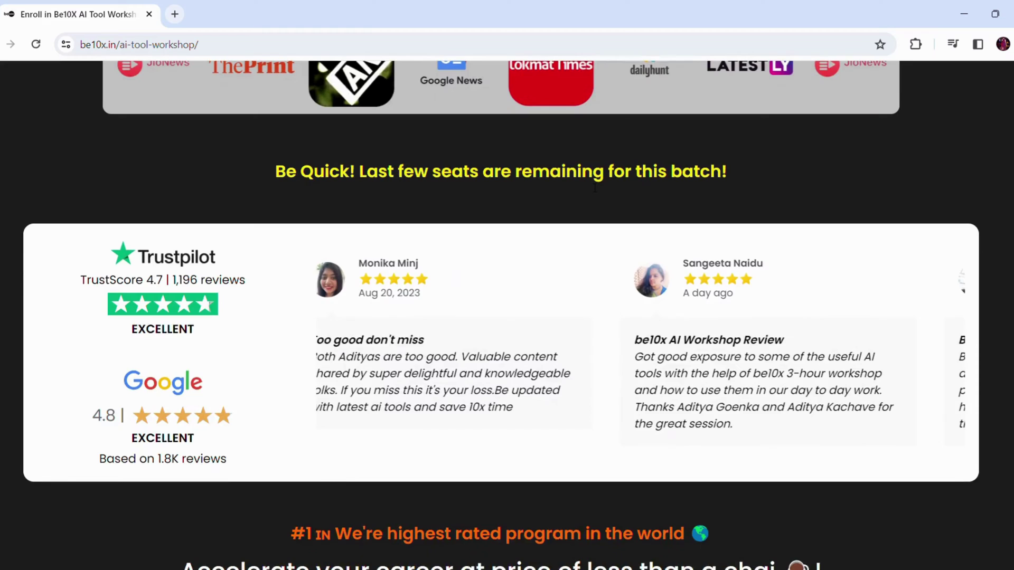
scroll(594, 187, "down", 2)
scroll(589, 188, "up", 4)
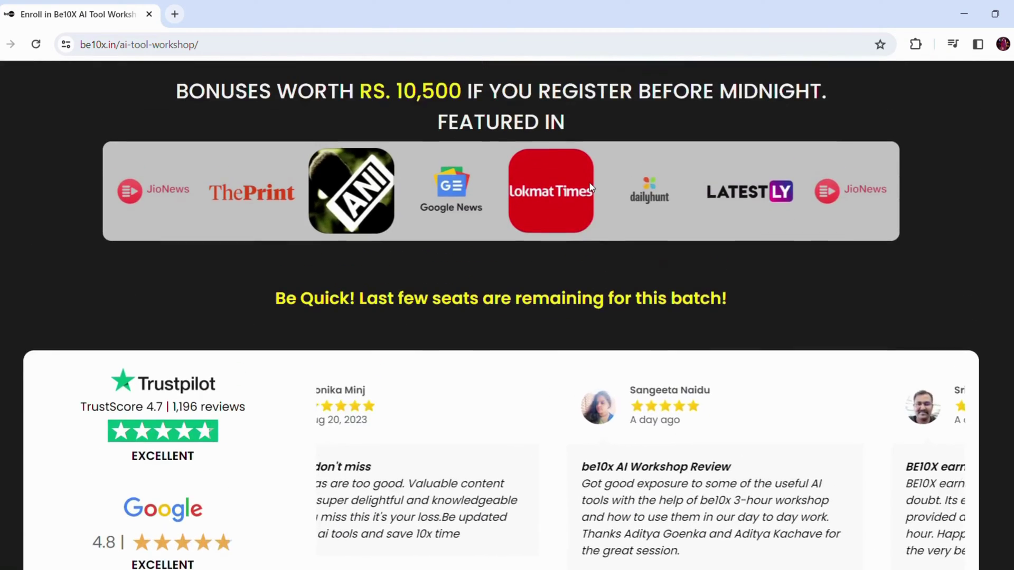
scroll(589, 185, "up", 5)
scroll(633, 373, "up", 1)
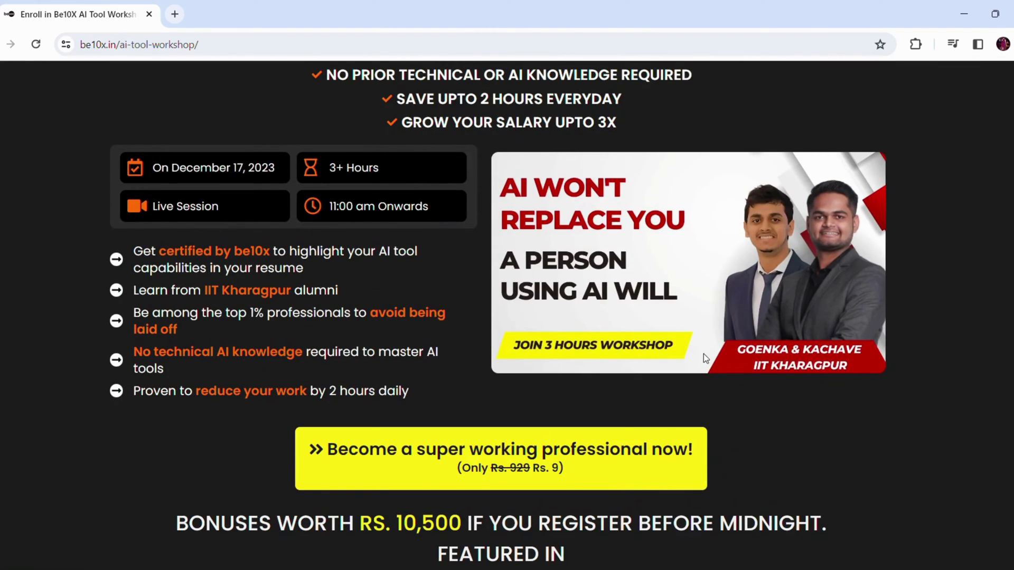
scroll(567, 387, "up", 3)
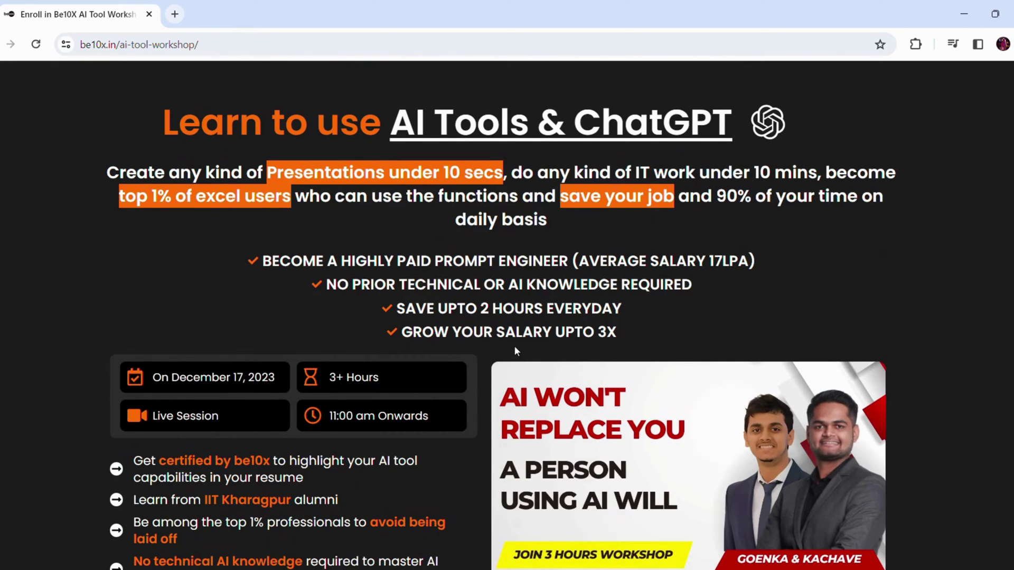
scroll(514, 350, "up", 1)
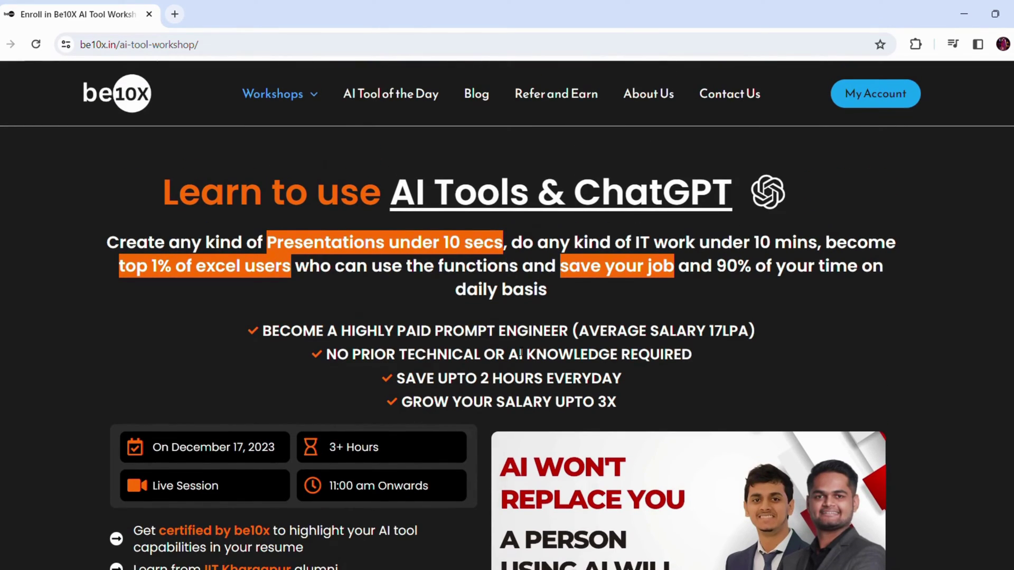
scroll(516, 354, "down", 2)
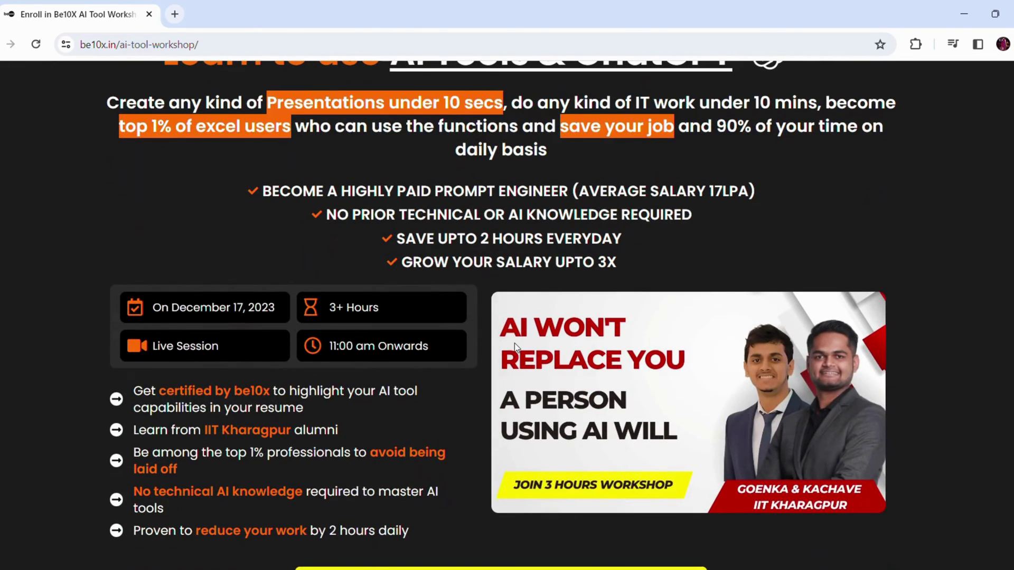
scroll(513, 348, "down", 2)
scroll(514, 347, "down", 1)
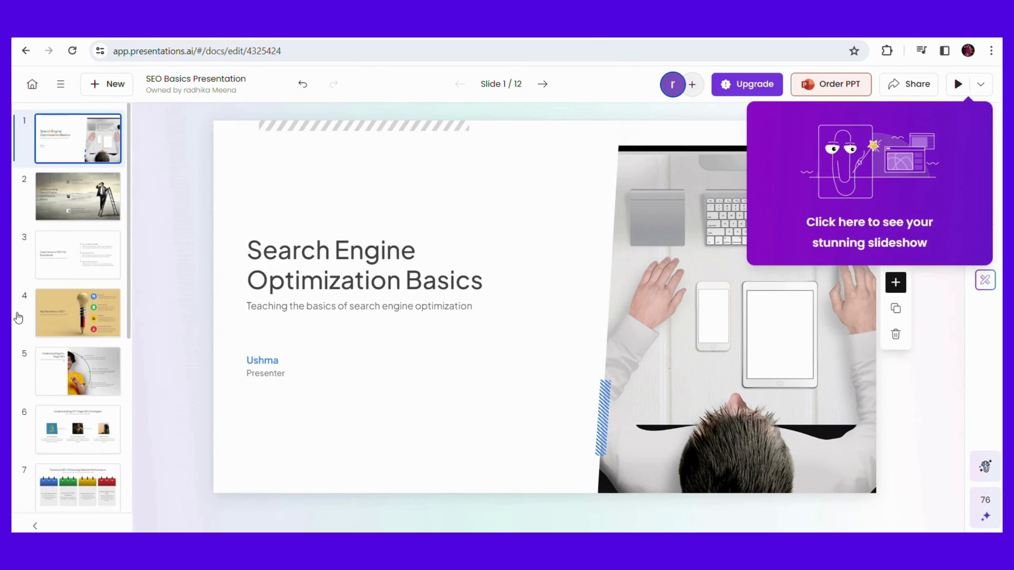
Step: Glance at the slide status and emoji reaction options, then show slide 2
left_click(895, 145)
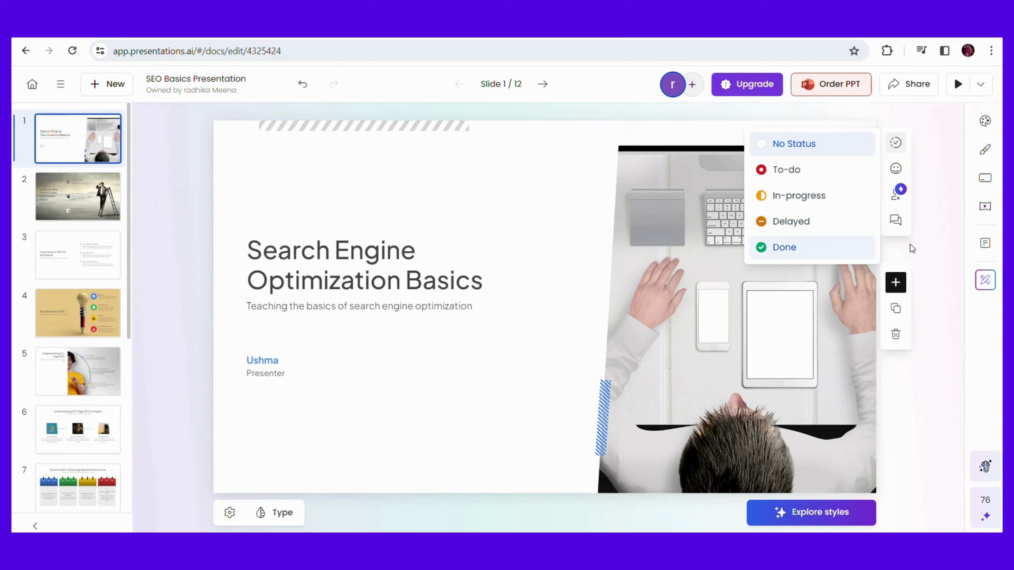
left_click(896, 170)
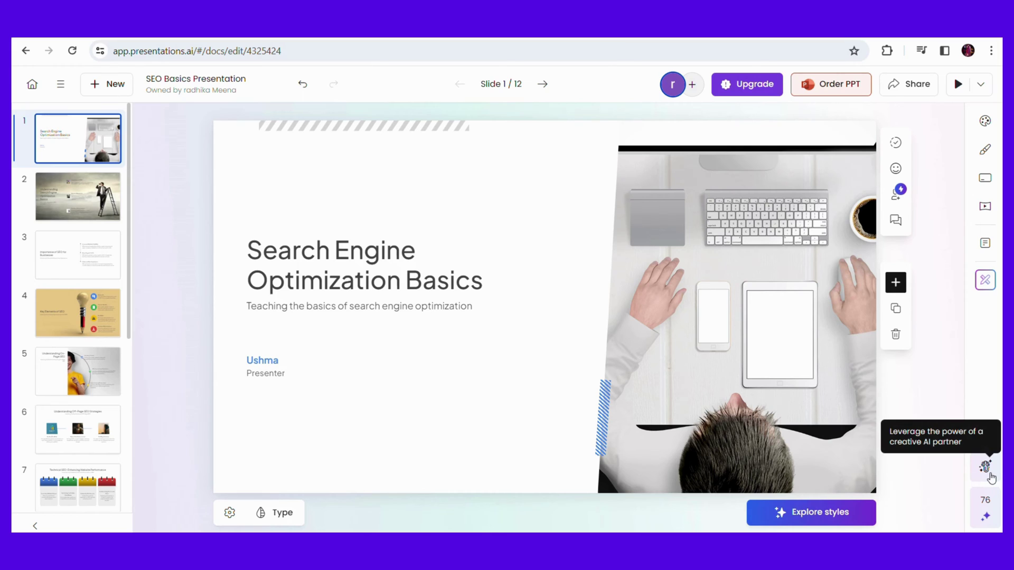
left_click(68, 217)
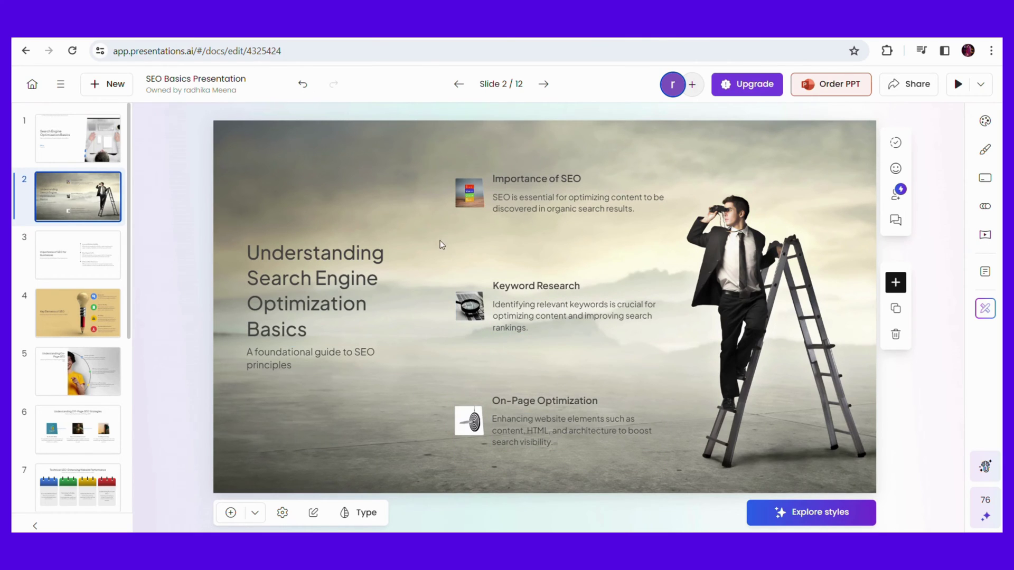
Step: Review slides 3 through 9, ending on the Content Creation for SEO slide
left_click(270, 363)
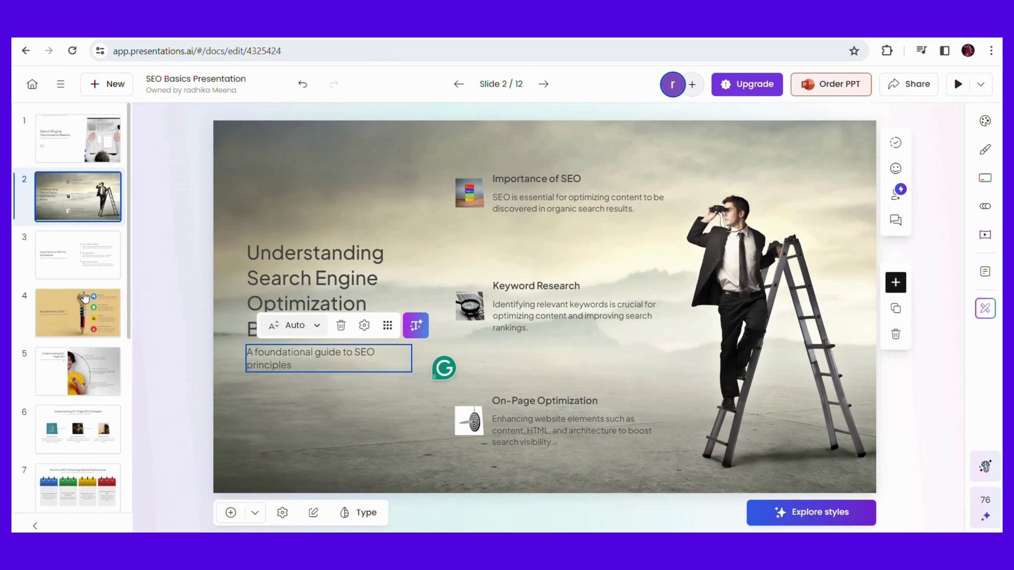
left_click(82, 273)
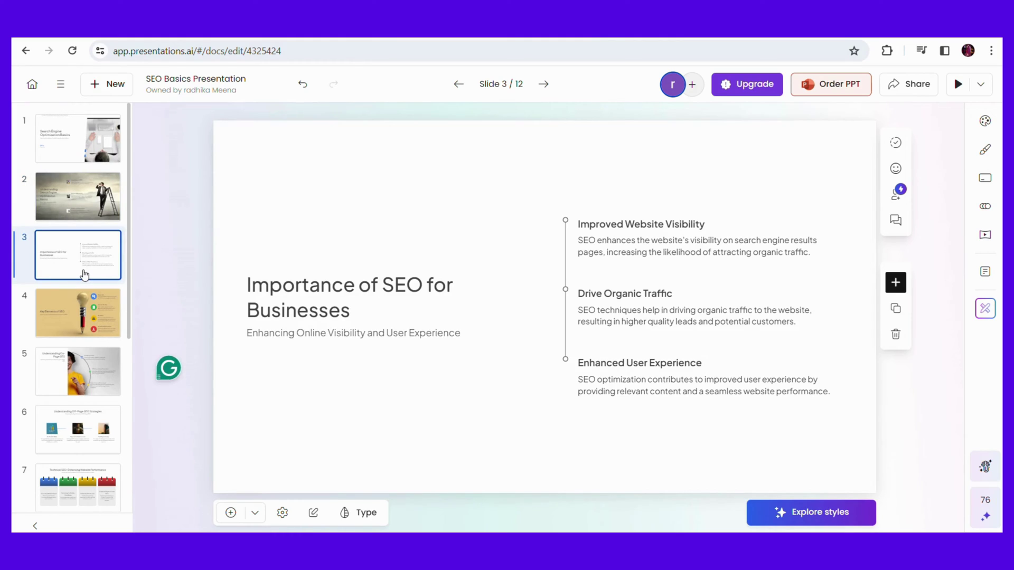
left_click(79, 330)
scroll(72, 198, "down", 3)
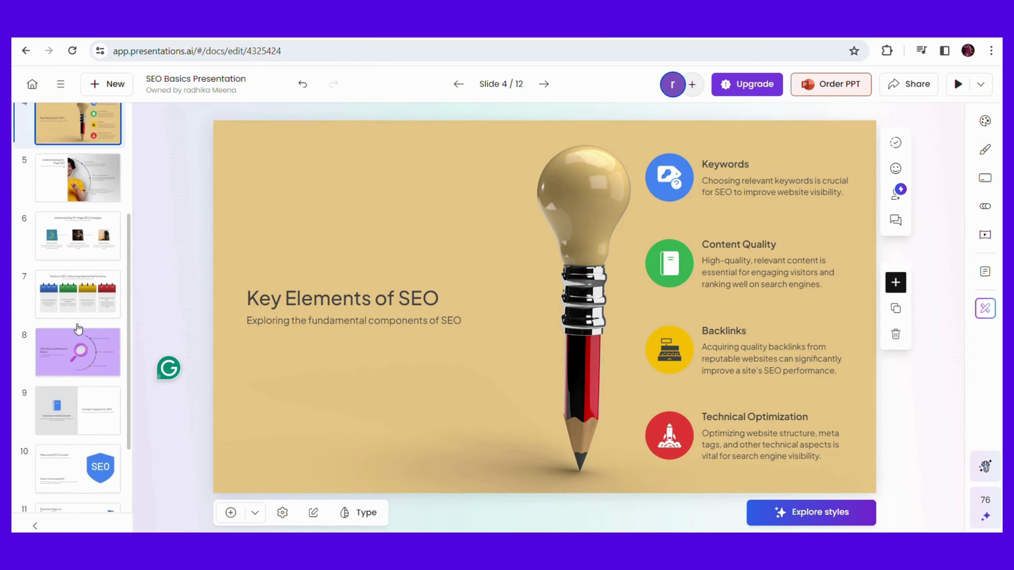
left_click(70, 185)
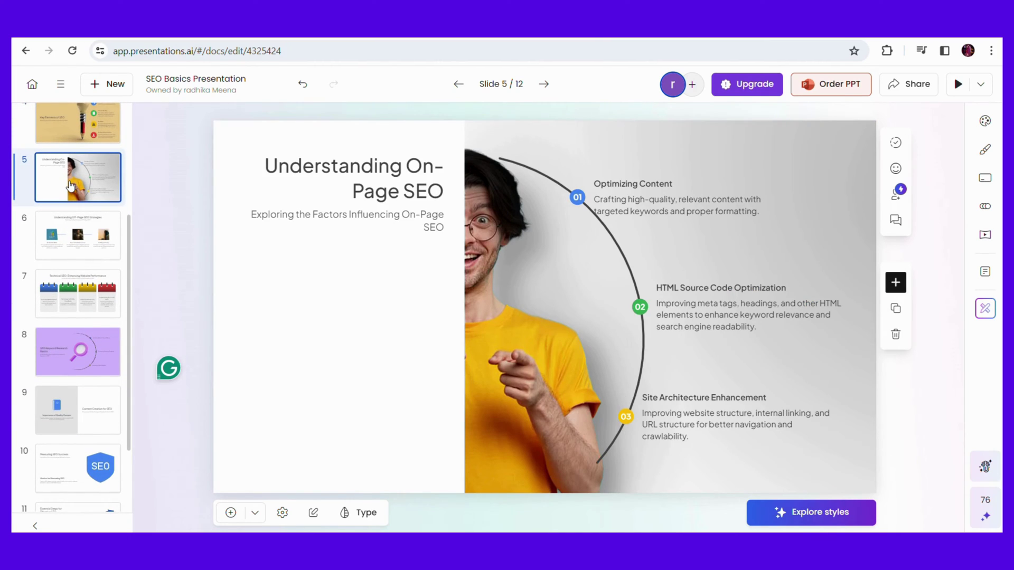
left_click(70, 256)
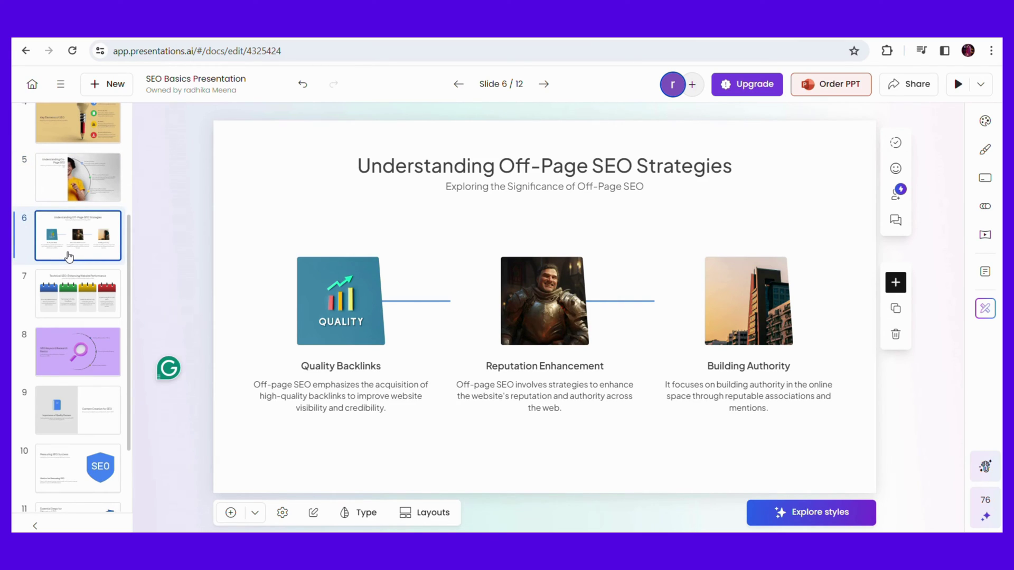
left_click(72, 298)
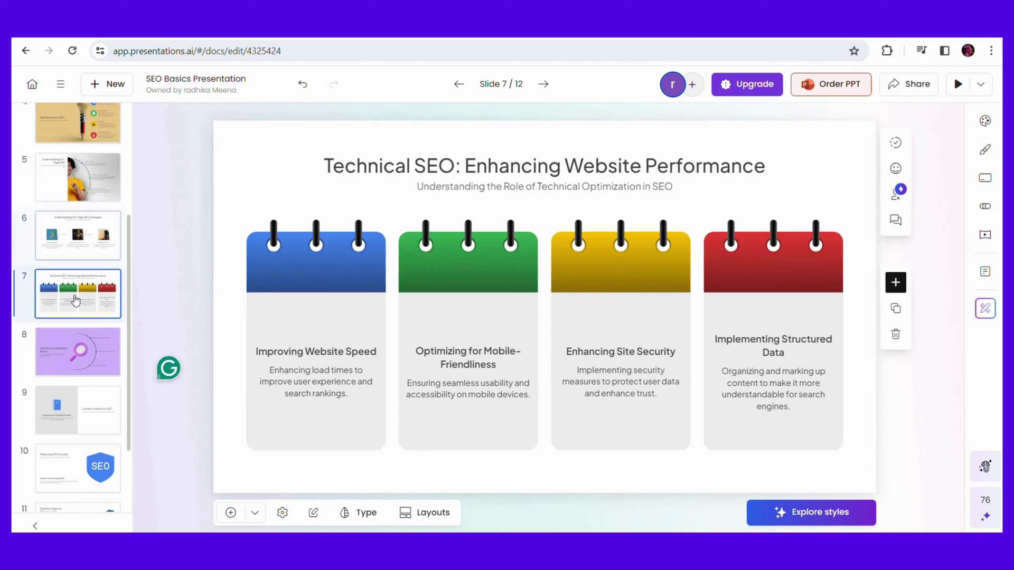
left_click(83, 246)
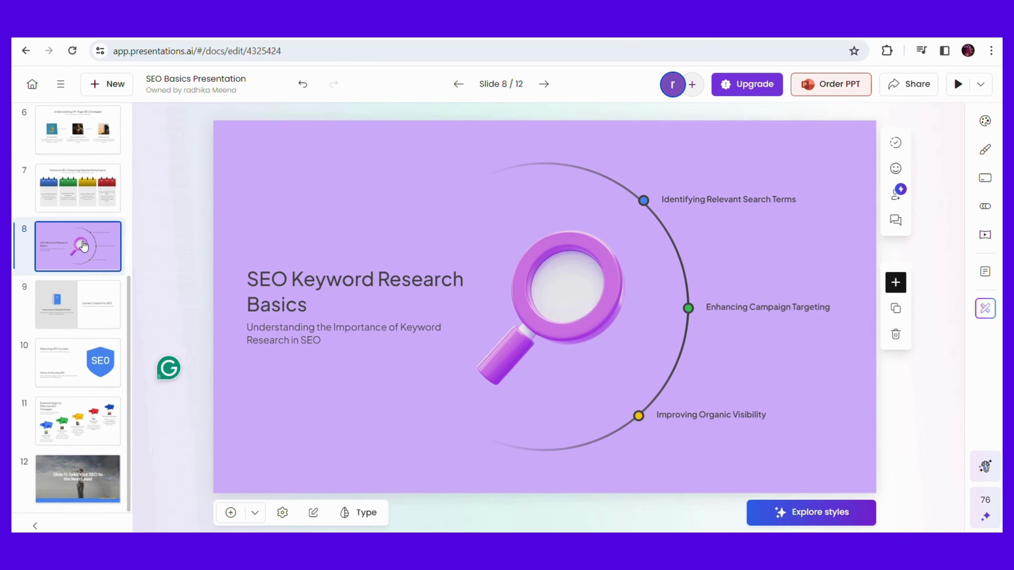
left_click(89, 306)
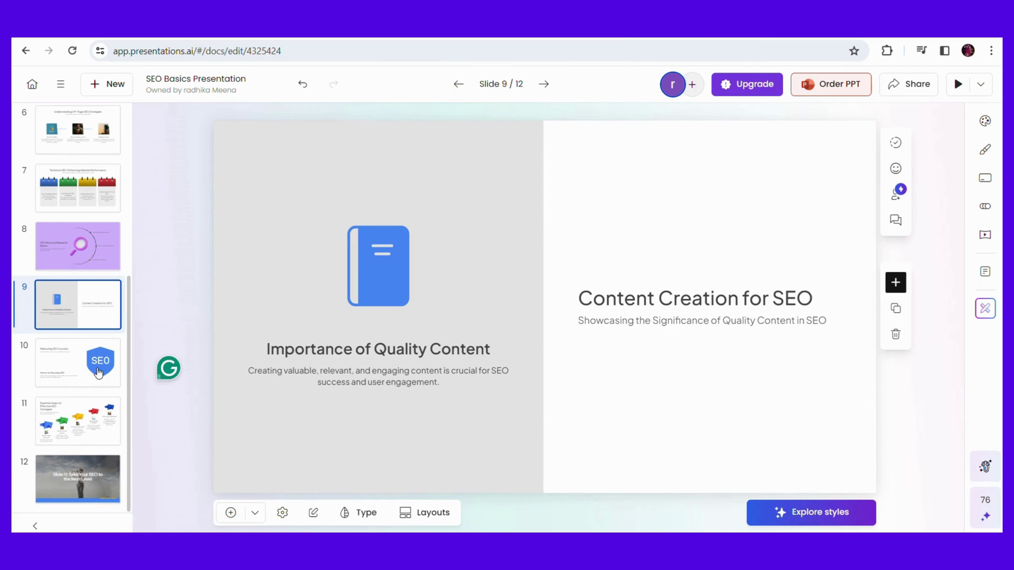
scroll(79, 363, "up", 3)
Step: Apply the Bullet List style to slide 3, Importance of SEO for Businesses
left_click(823, 513)
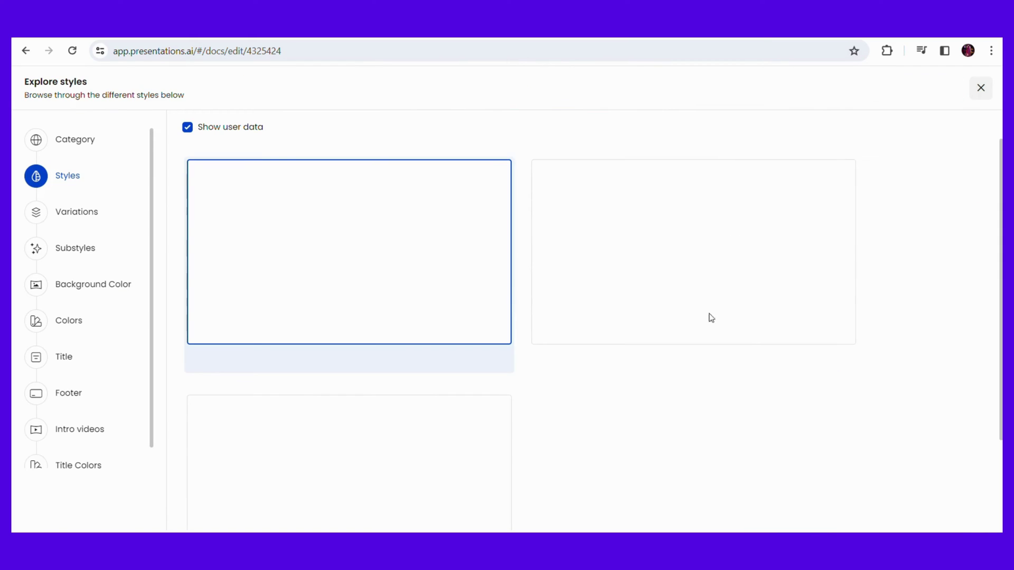
scroll(555, 368, "down", 2)
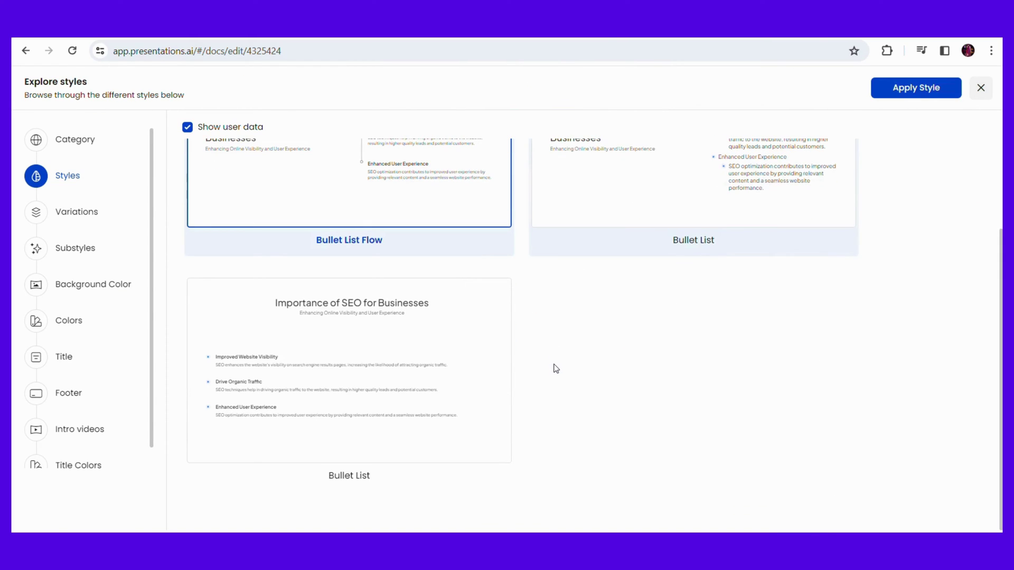
scroll(555, 368, "up", 2)
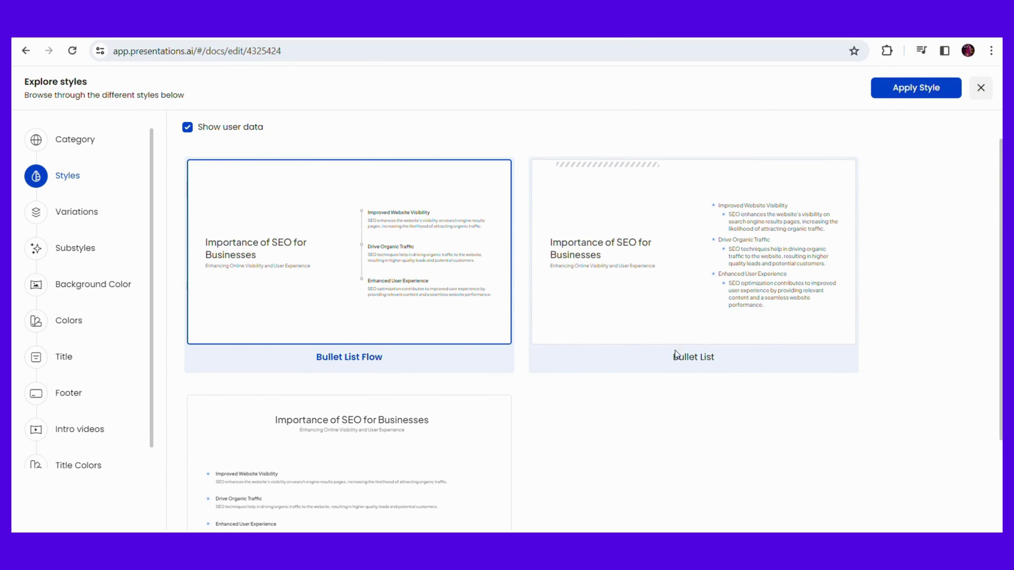
scroll(361, 341, "down", 2)
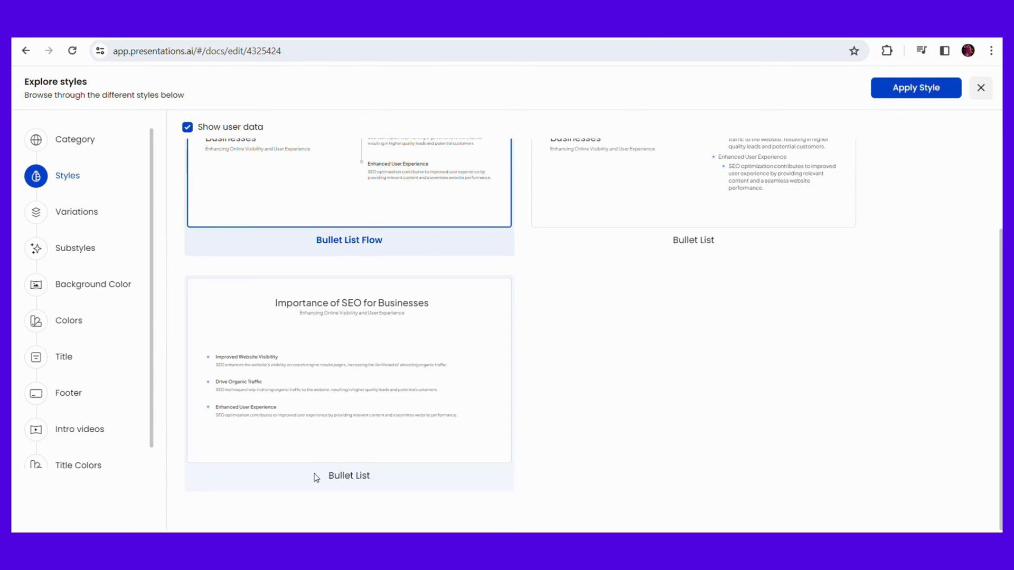
scroll(654, 328, "up", 2)
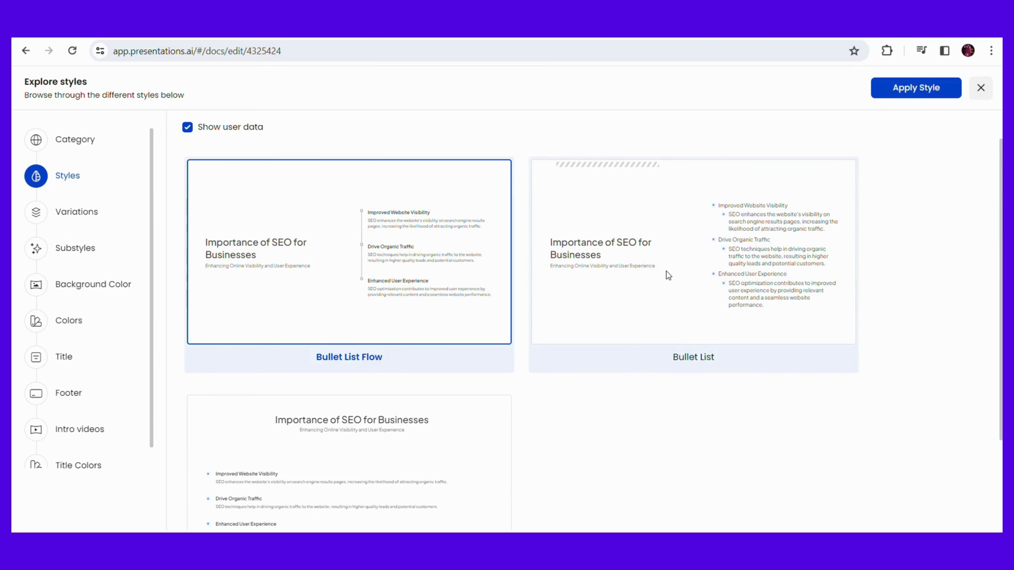
left_click(666, 275)
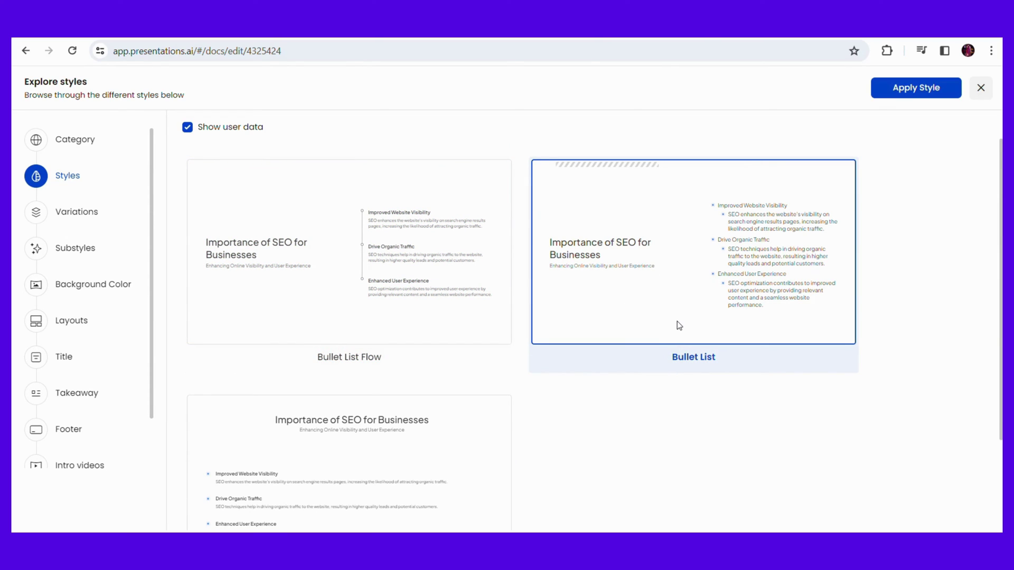
left_click(895, 84)
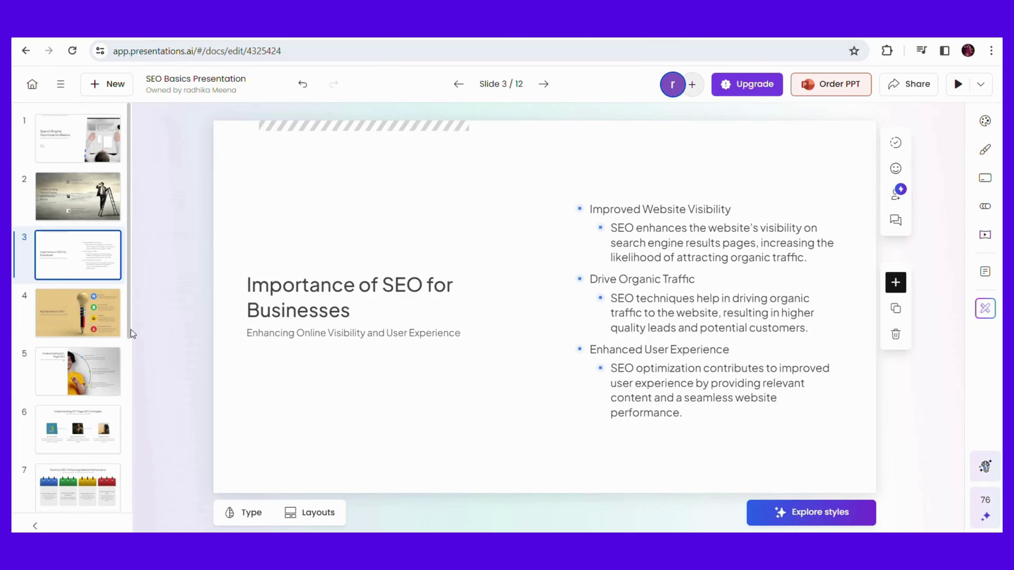
Step: Return to slide 2, peek at Present and More options, and bring up its Advanced Settings
left_click(84, 209)
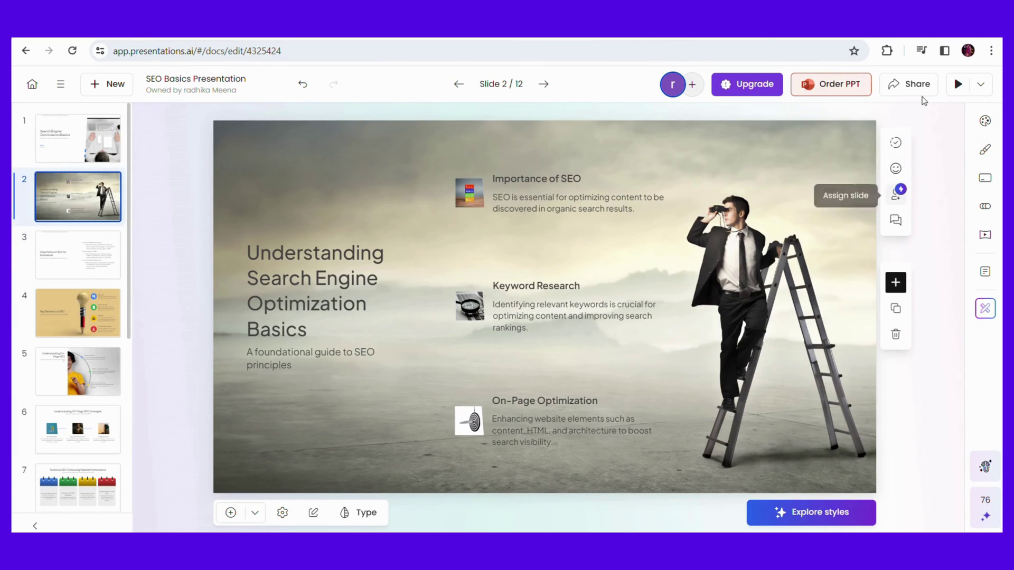
left_click(980, 84)
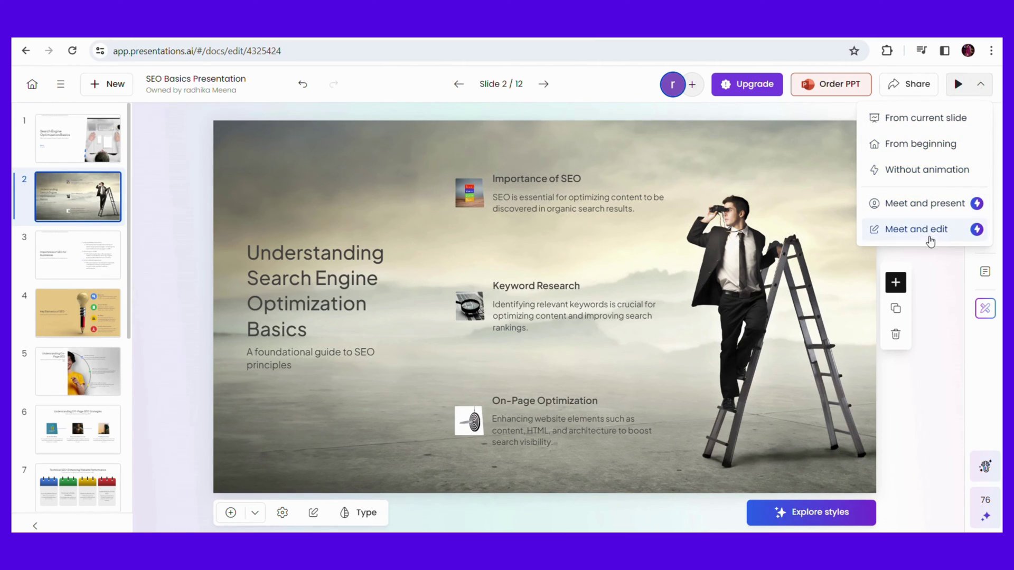
left_click(937, 281)
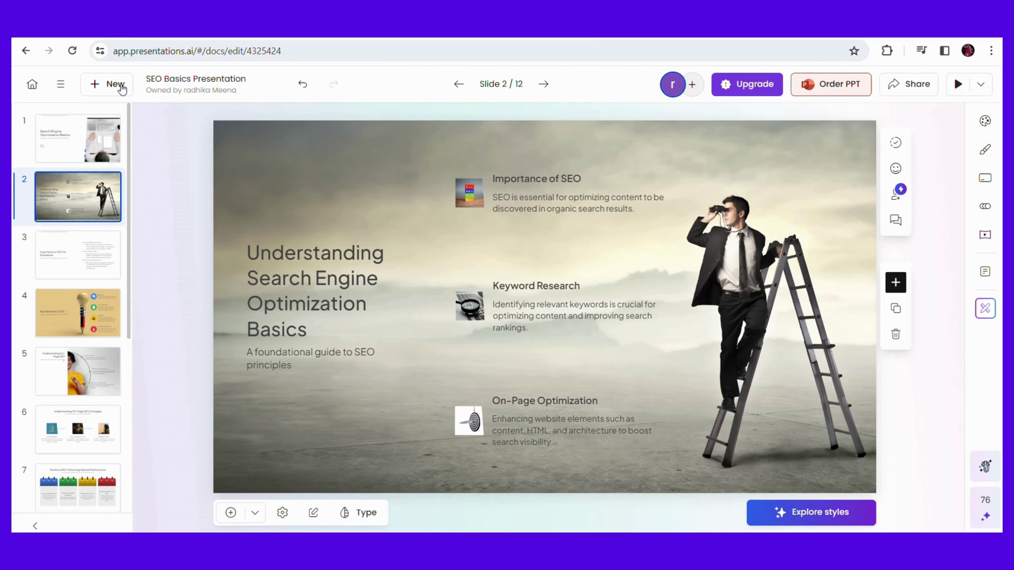
left_click(63, 84)
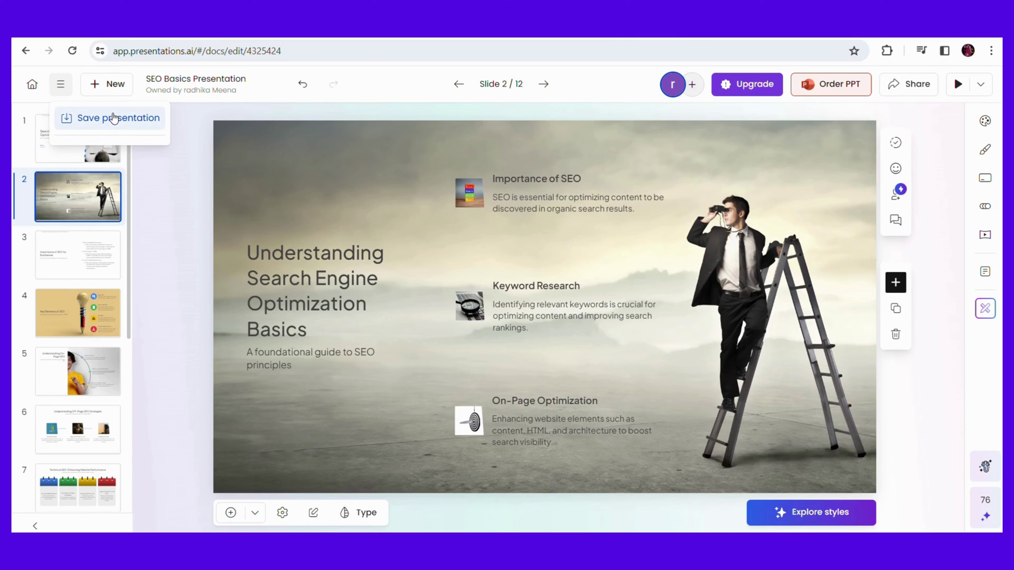
scroll(73, 339, "down", 2)
scroll(73, 339, "down", 2)
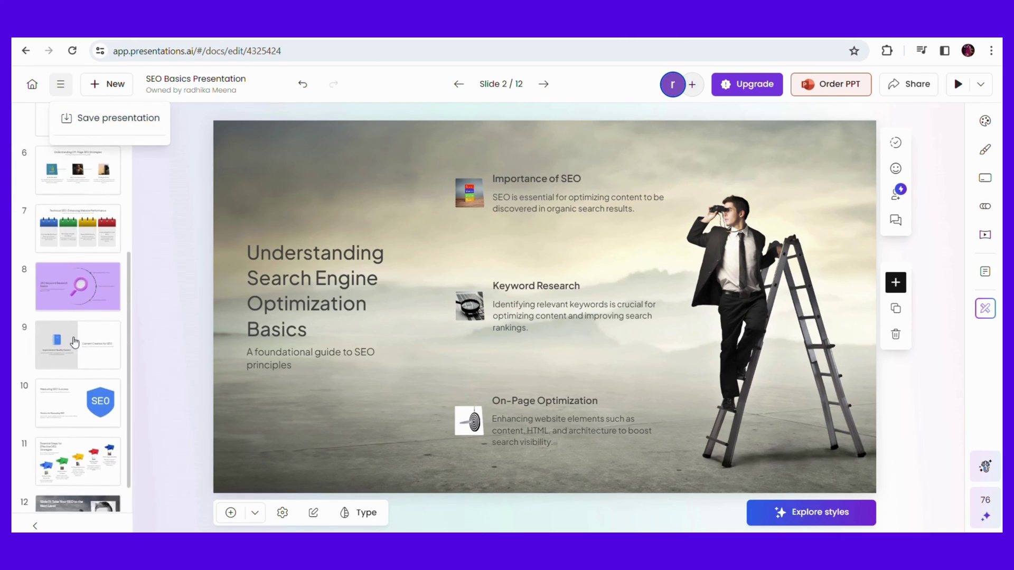
scroll(73, 339, "down", 1)
left_click(283, 512)
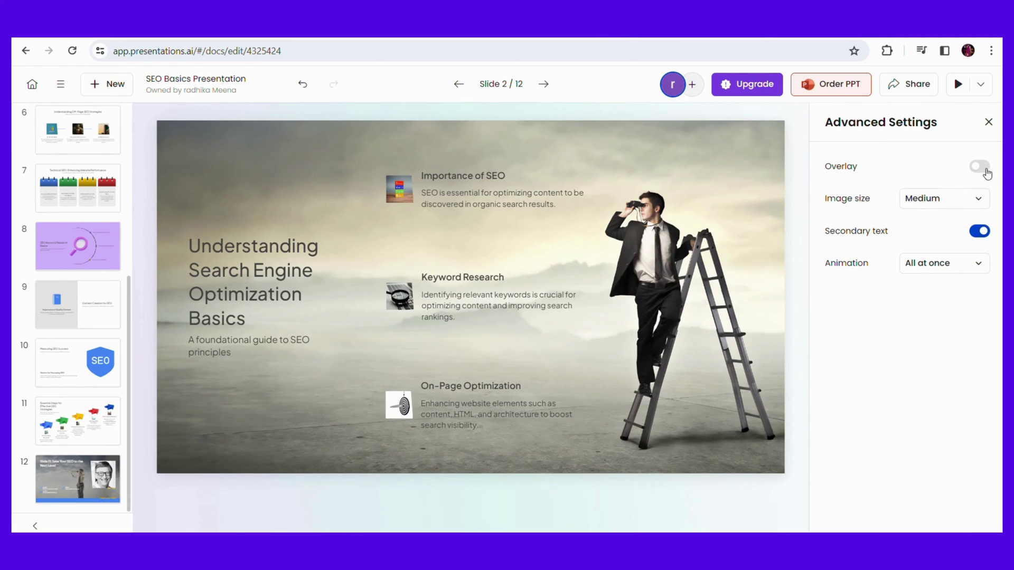
Step: Keep image size Medium and set slide 2's animation to One after another
left_click(961, 199)
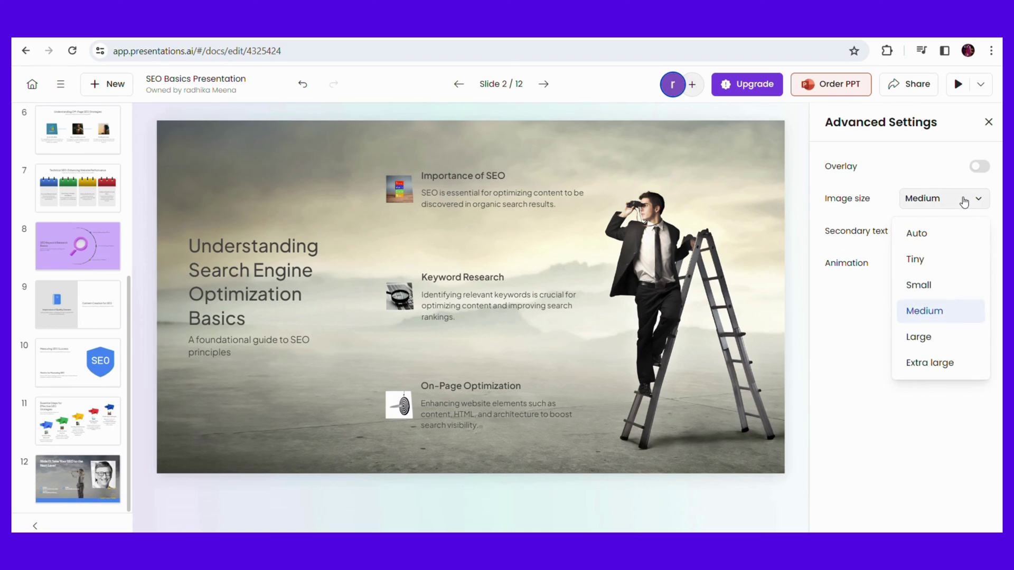
left_click(850, 331)
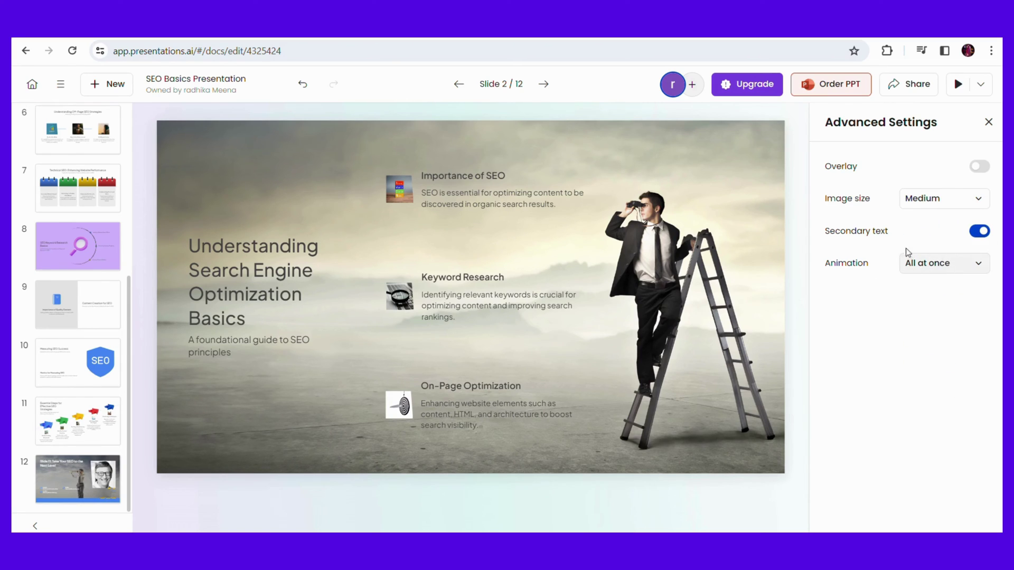
left_click(961, 273)
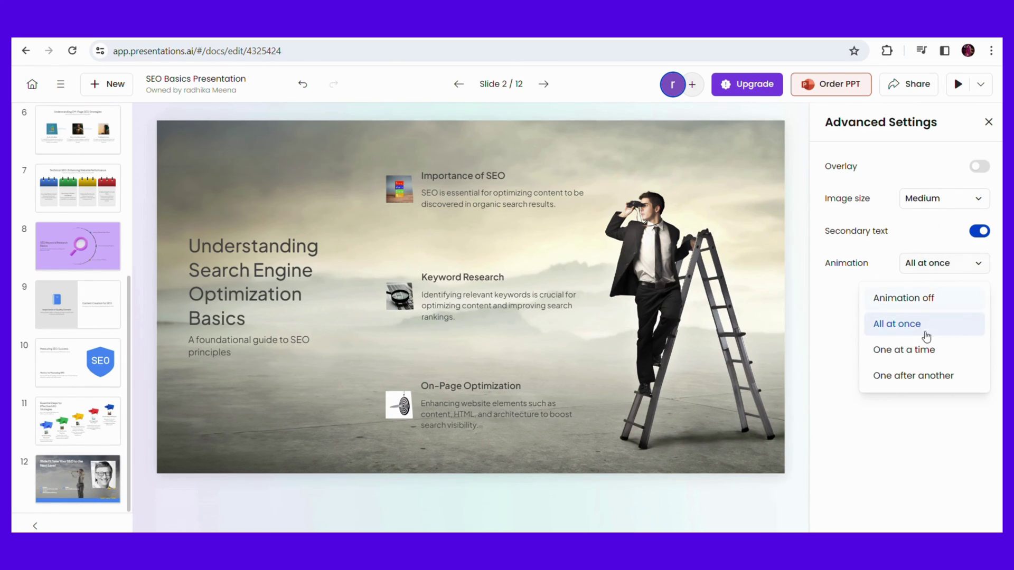
left_click(932, 378)
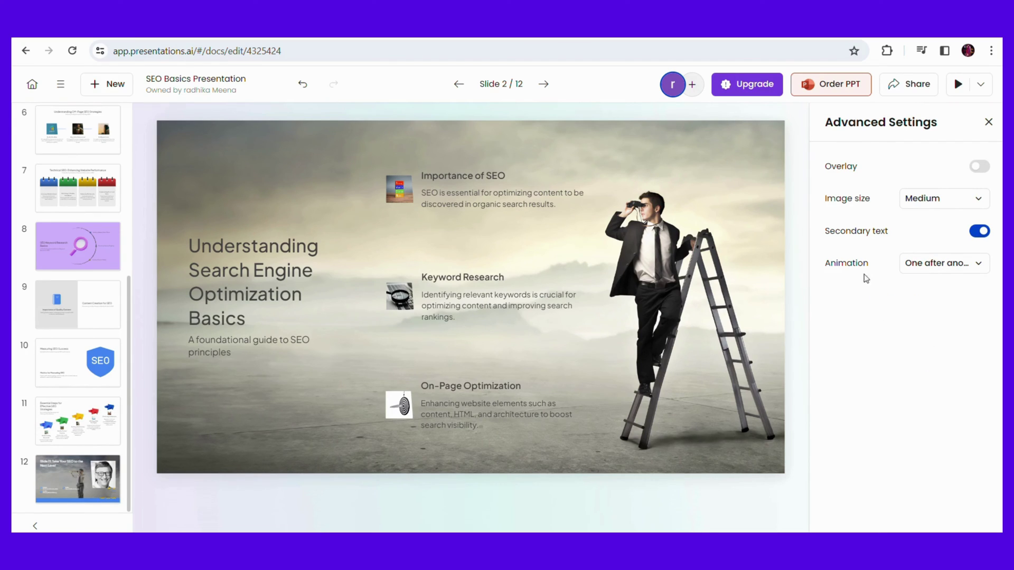
left_click(989, 125)
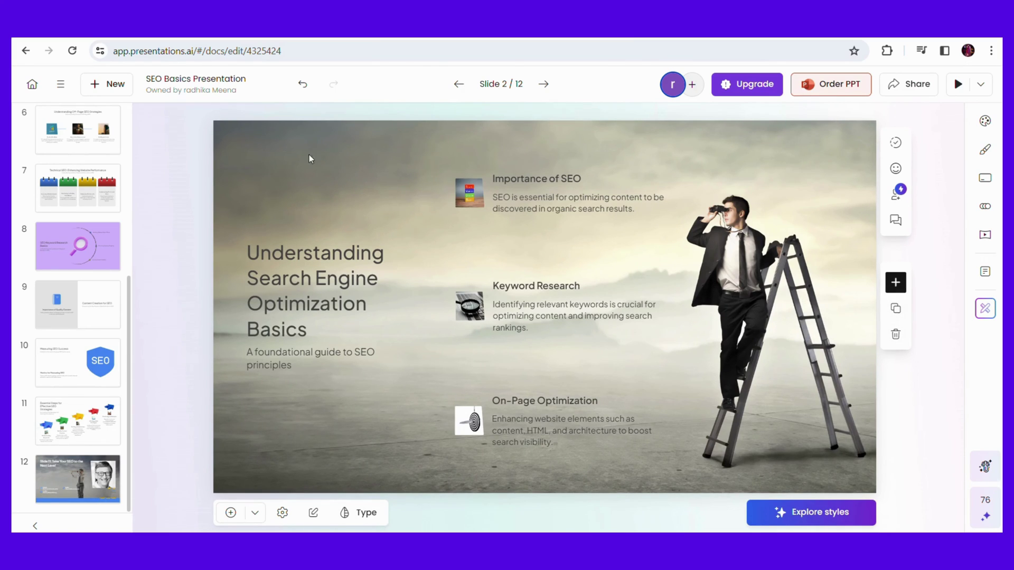
Step: Step forward slide by slide to the final Take Your SEO to the Next Level slide (12 / 12)
left_click(543, 84)
left_click(544, 84)
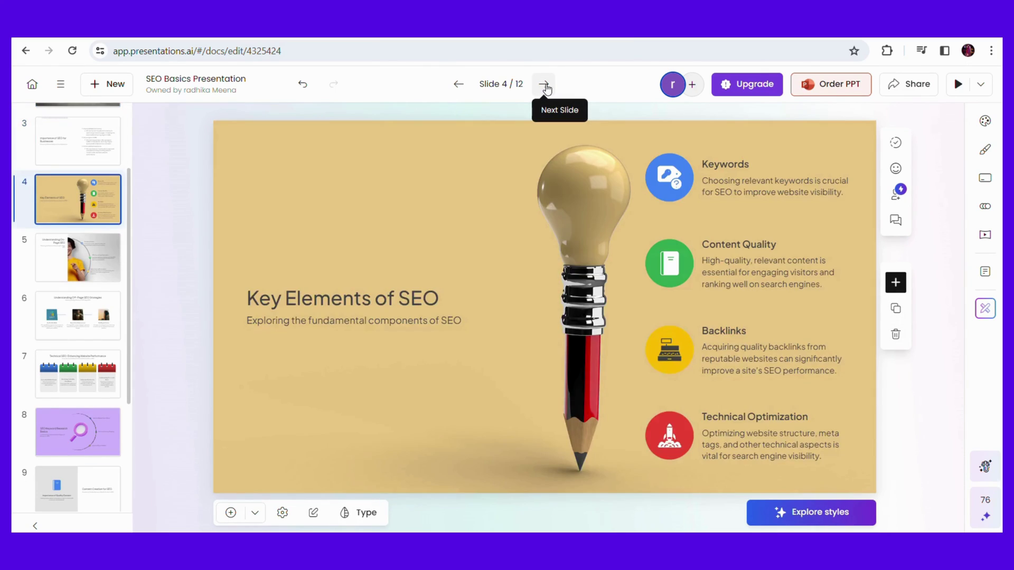
left_click(544, 84)
left_click(545, 85)
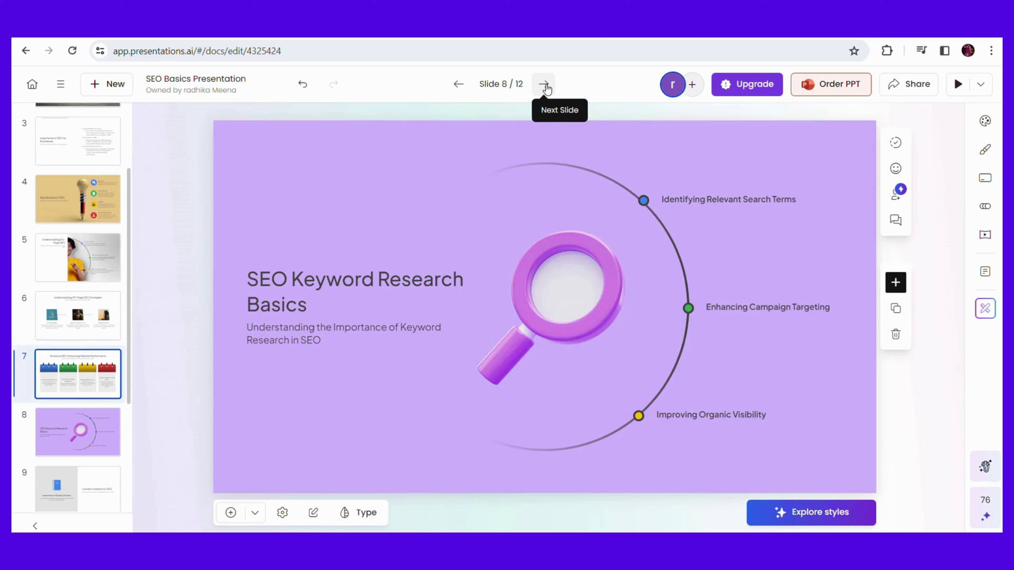
left_click(545, 86)
left_click(546, 85)
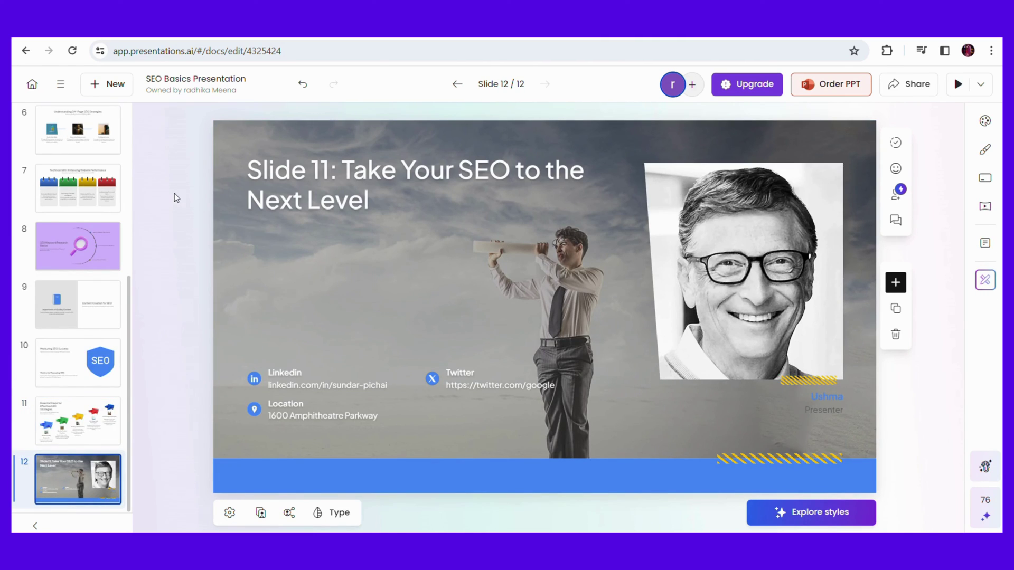
scroll(89, 172, "up", 3)
scroll(71, 284, "up", 3)
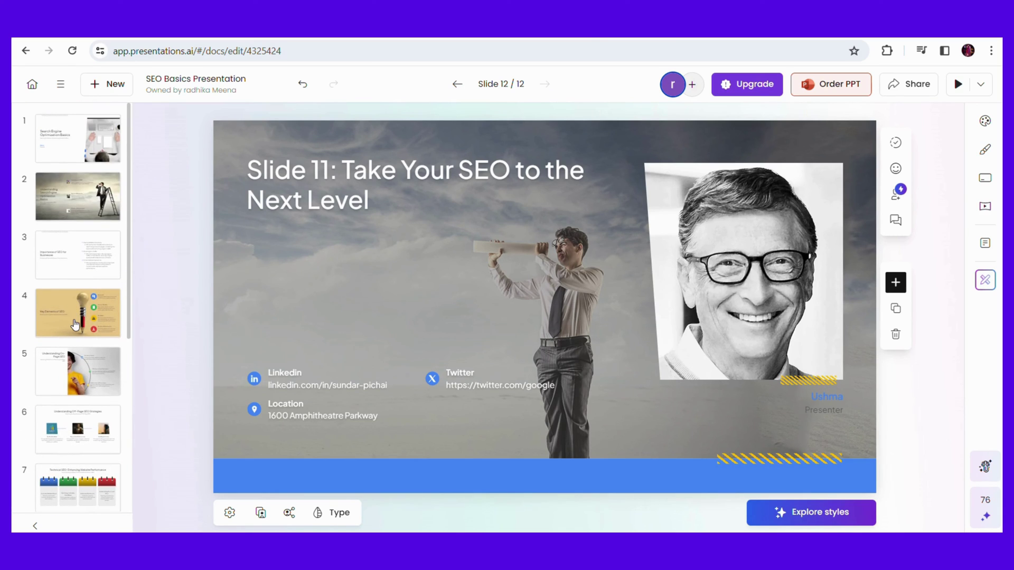
Step: Jump back to slide 2 from the thumbnail panel, showing its Advanced Settings again
left_click(76, 325)
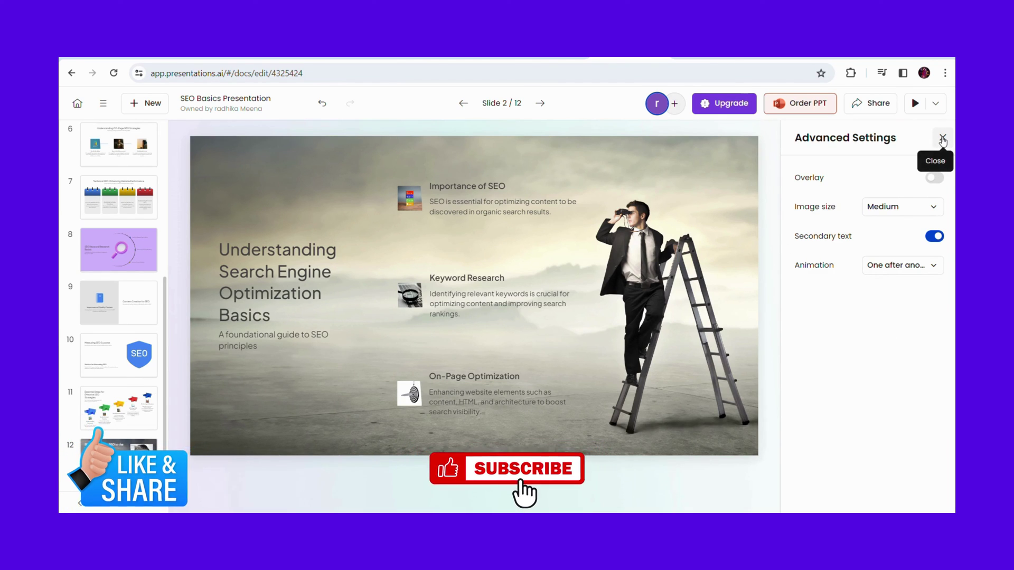
Step: Close slide 2's Advanced Settings panel
left_click(943, 140)
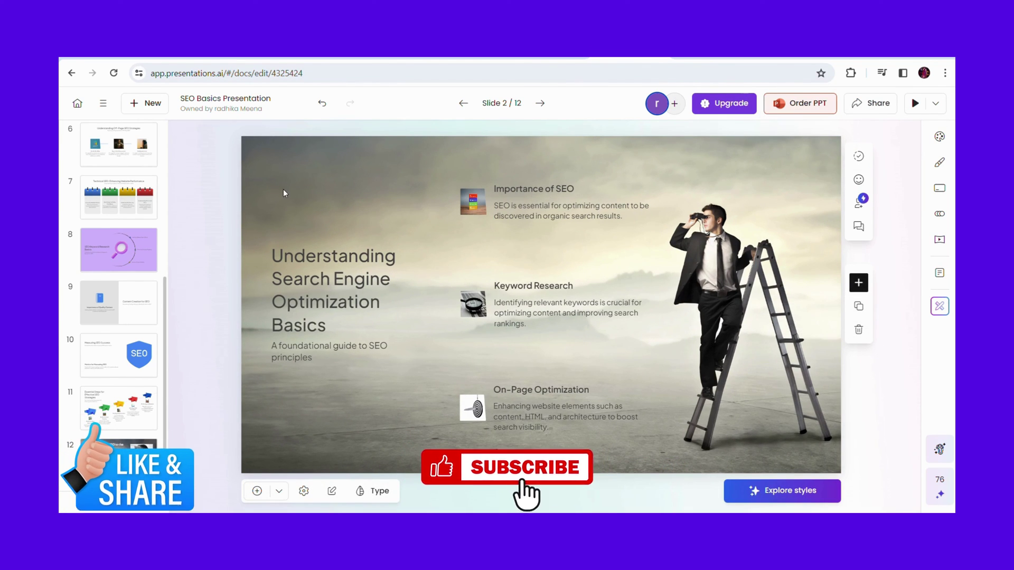
Step: Page forward through the deck to the last slide, 12 / 12
left_click(539, 103)
left_click(539, 103)
left_click(539, 103)
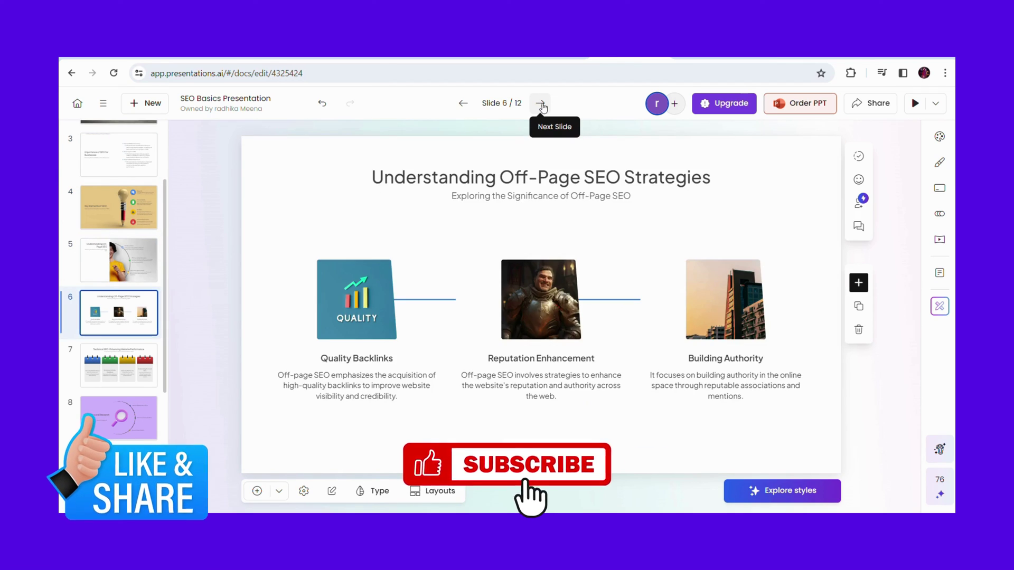
left_click(542, 104)
left_click(542, 104)
left_click(542, 104)
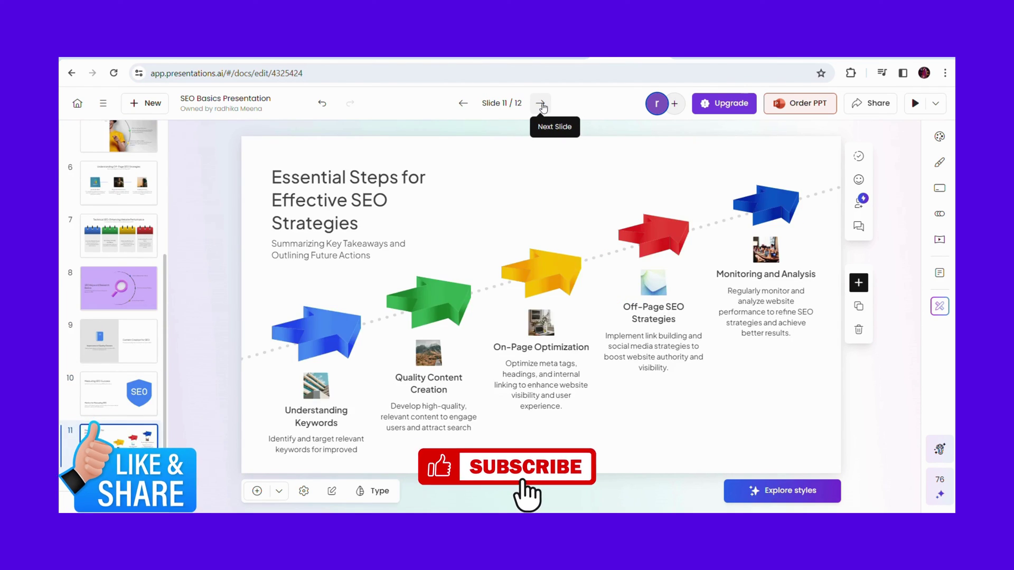
left_click(543, 104)
scroll(112, 196, "down", 1)
scroll(111, 195, "up", 4)
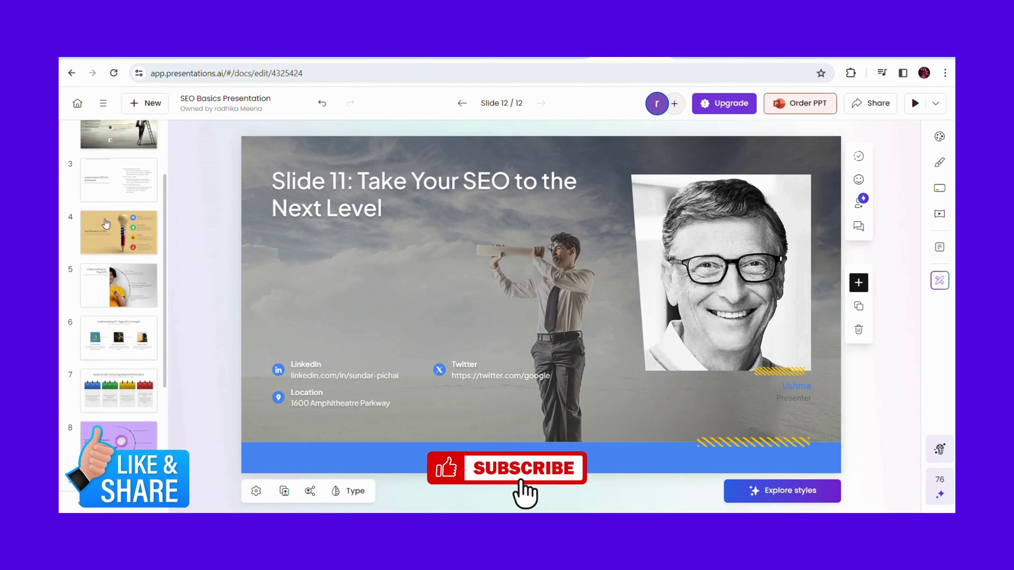
Step: Return to the Key Elements of SEO slide (slide 4) from the thumbnail panel
left_click(119, 310)
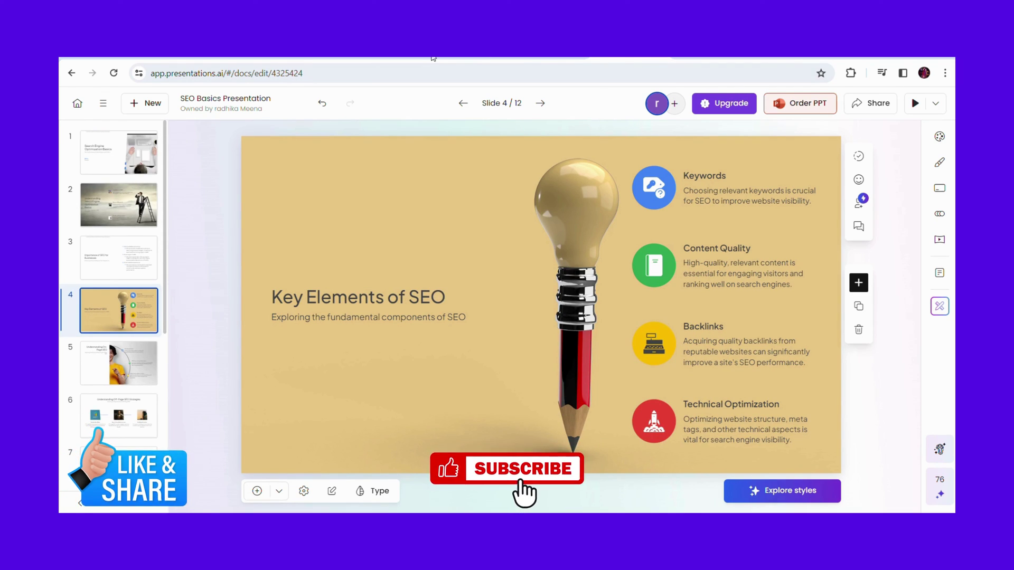